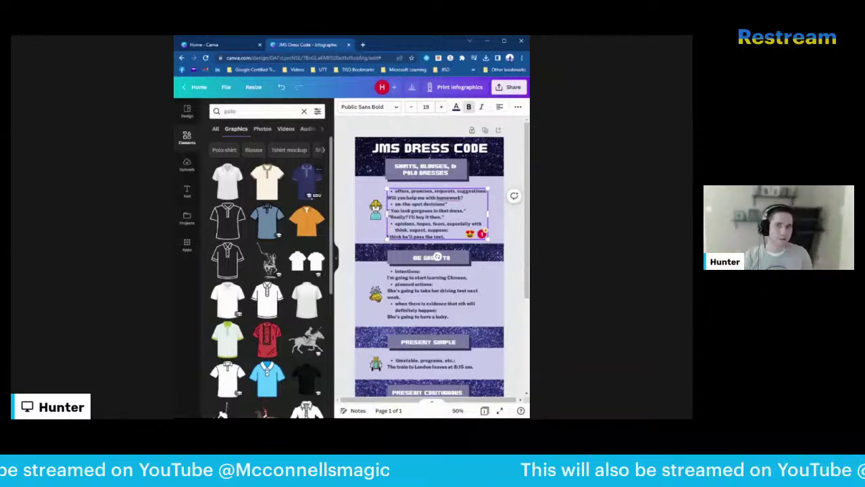
Step: Replace the construction worker icon beside the shirts section text with a small navy polo shirt graphic
left_click(308, 180)
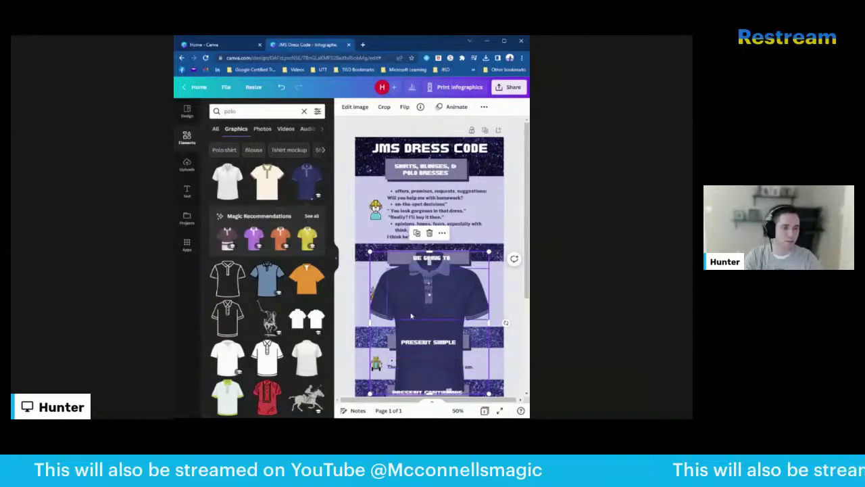
left_click_drag(369, 252, 378, 202)
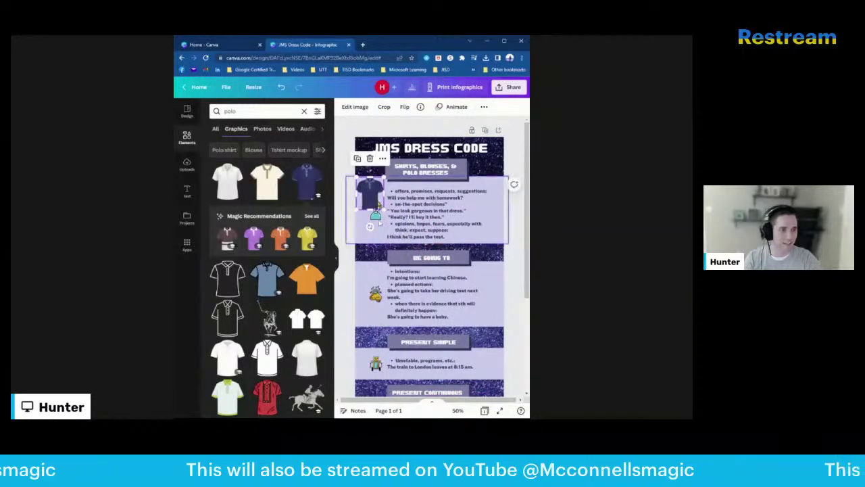
left_click(379, 220)
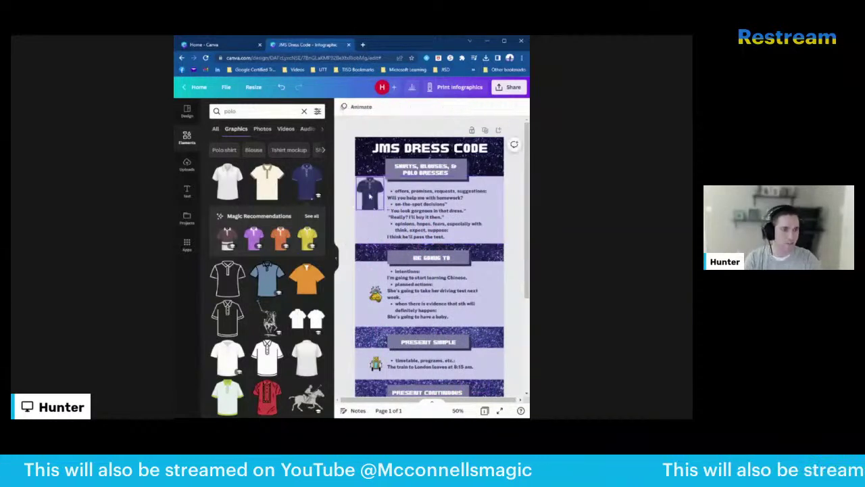
left_click(369, 196)
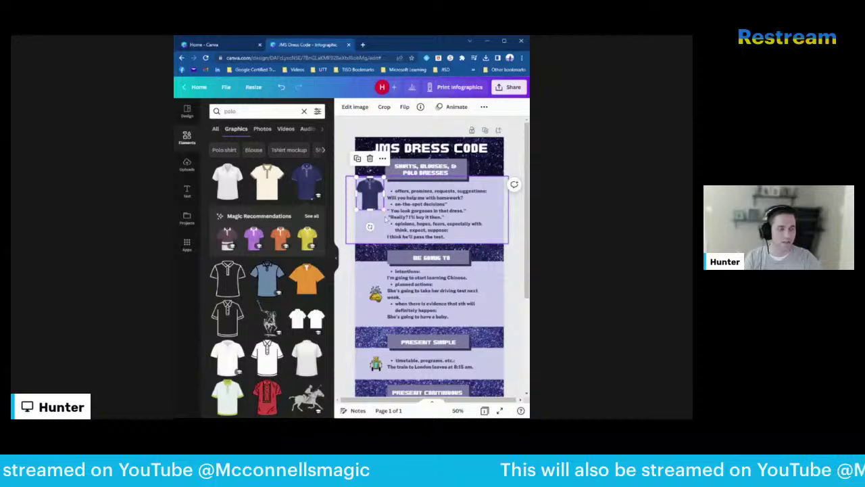
Step: Try adjusting the size of the navy polo shirt graphic and undo the adjustment
mouse_move(383, 210)
left_mouse_down()
mouse_move(392, 223)
mouse_move(371, 220)
left_mouse_up()
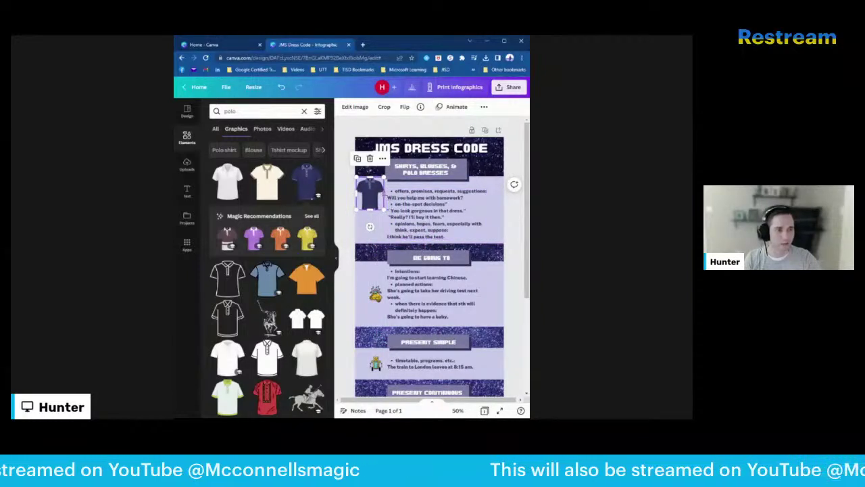
left_click_drag(386, 194, 369, 173)
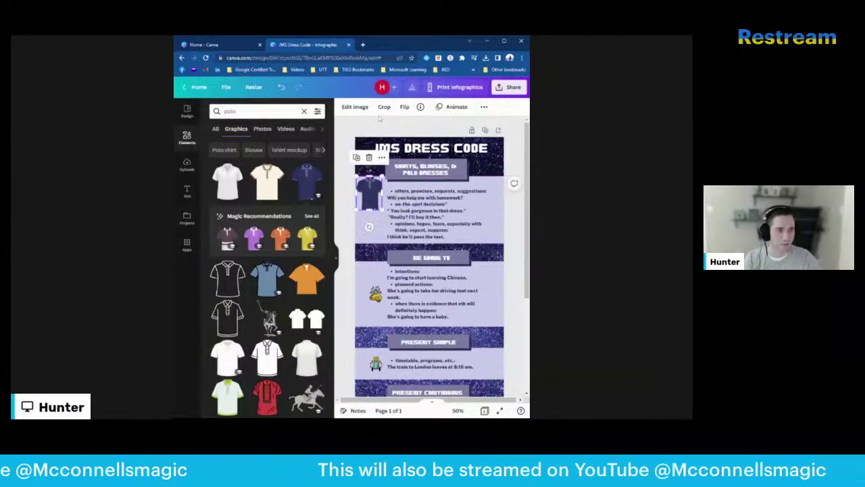
left_click(281, 91)
left_click(282, 90)
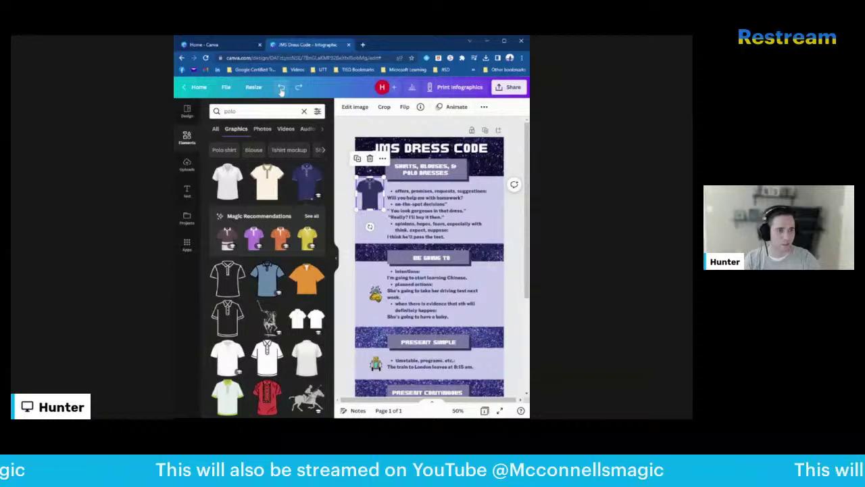
left_click(282, 91)
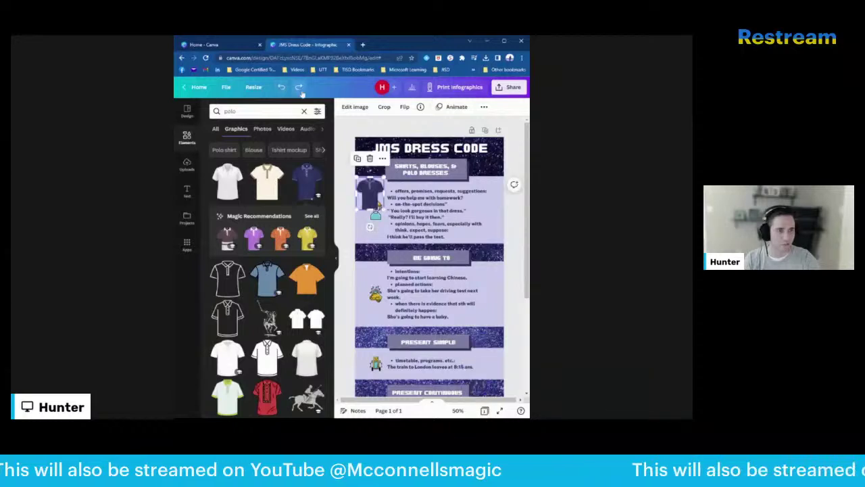
left_click(282, 91)
left_click(520, 242)
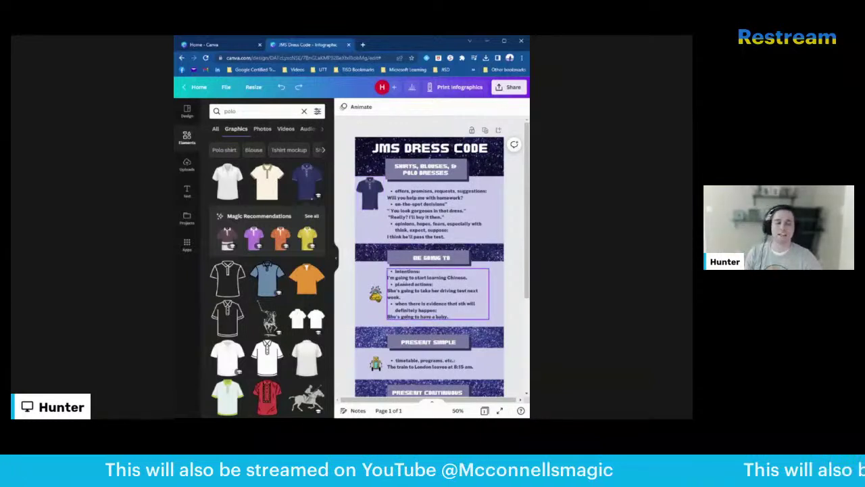
Step: Search the graphics library for "oxford style shirt" and browse the results for a suitable shirt
scroll(256, 205, "down", 4)
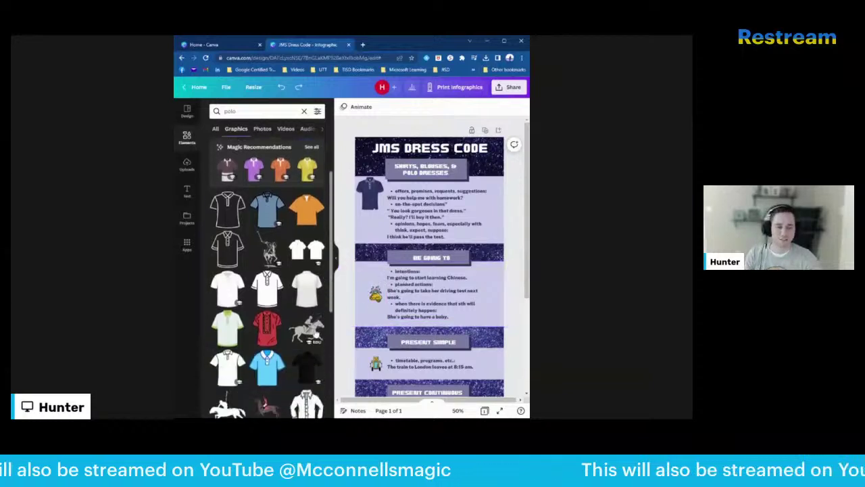
left_click(257, 111)
type("oxf")
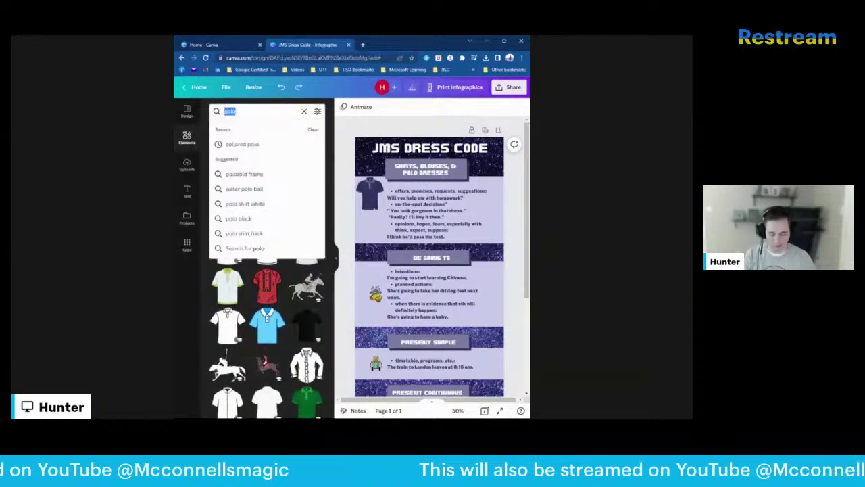
type("ord style shirt")
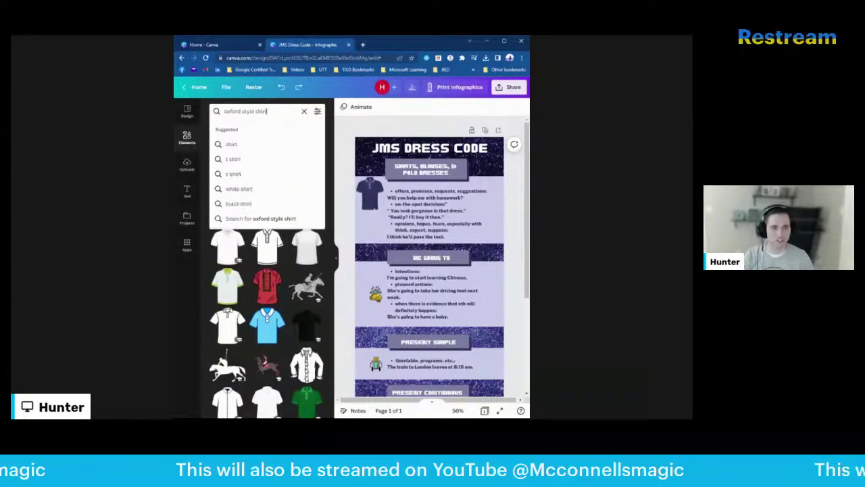
key("Return")
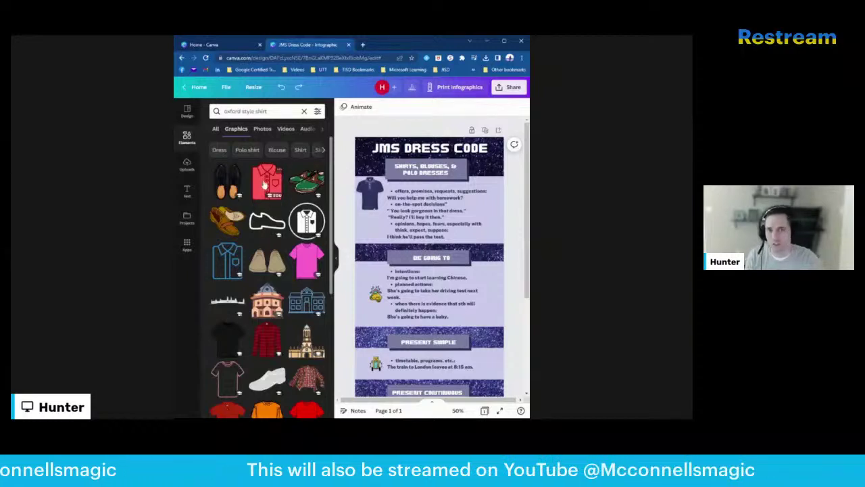
scroll(265, 183, "down", 1)
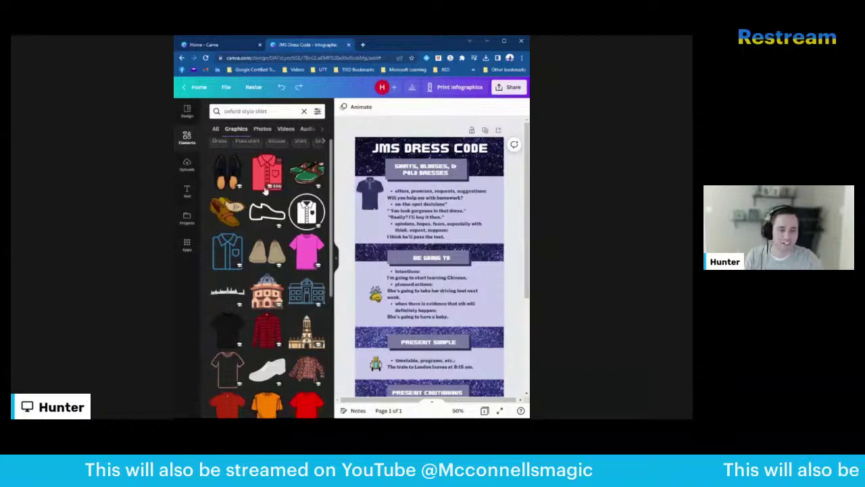
scroll(264, 188, "down", 3)
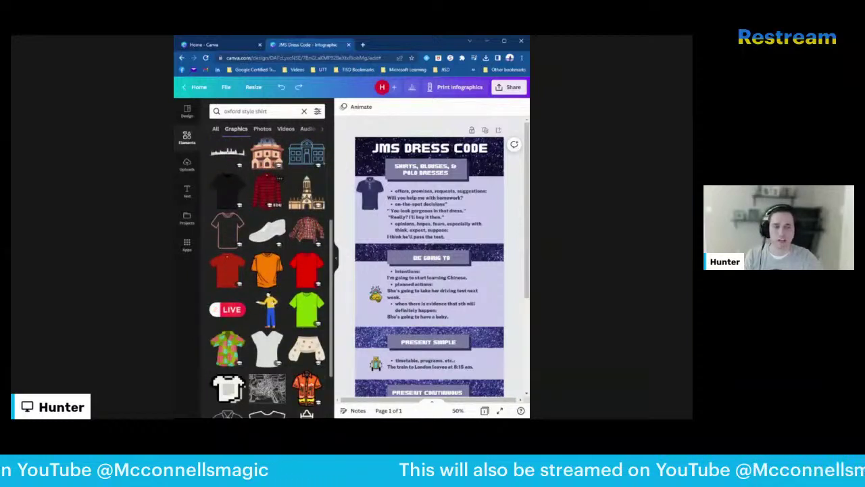
scroll(264, 216, "down", 6)
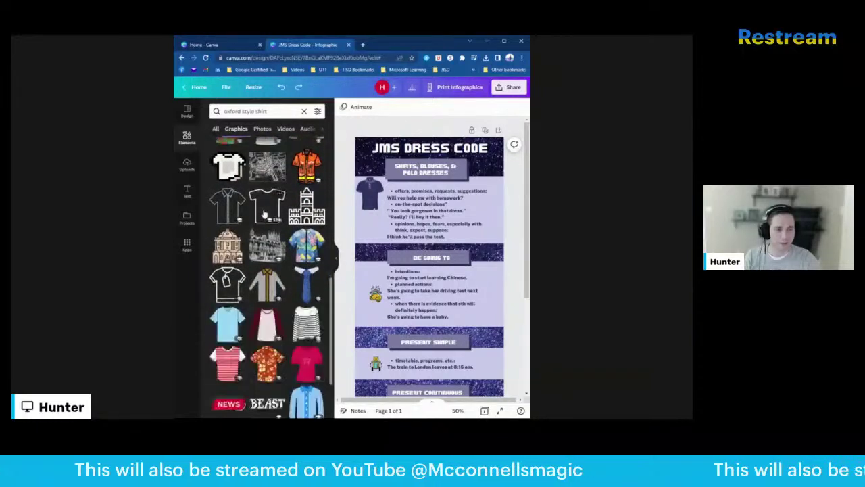
scroll(264, 216, "down", 1)
scroll(264, 216, "down", 5)
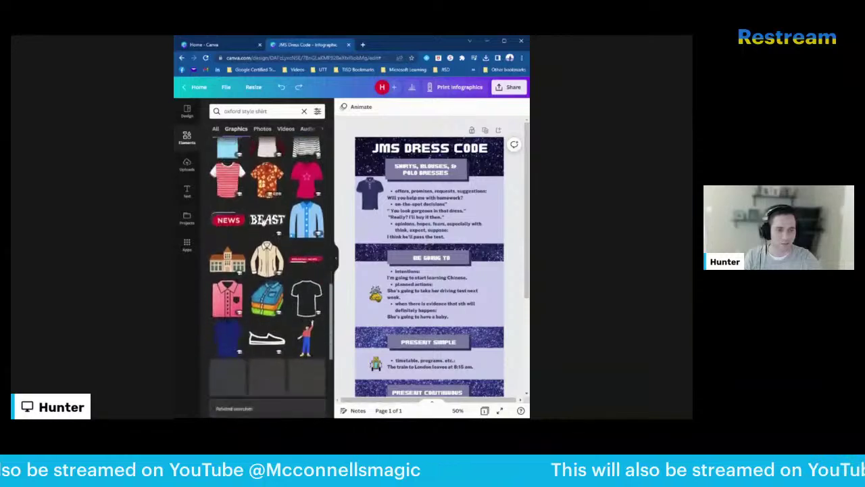
scroll(262, 151, "up", 6)
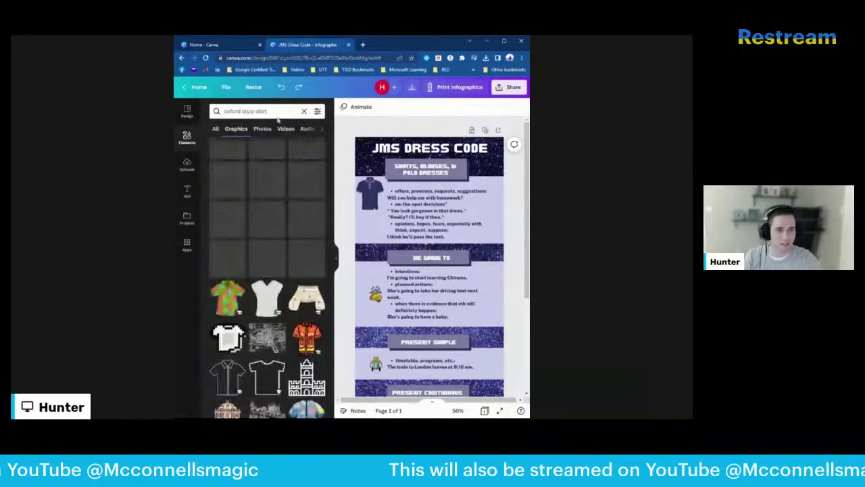
Step: Search graphics for "button up shirt" and place the teal long-sleeve shirt, scaled down, directly below the navy polo
left_click(244, 111)
type("button up")
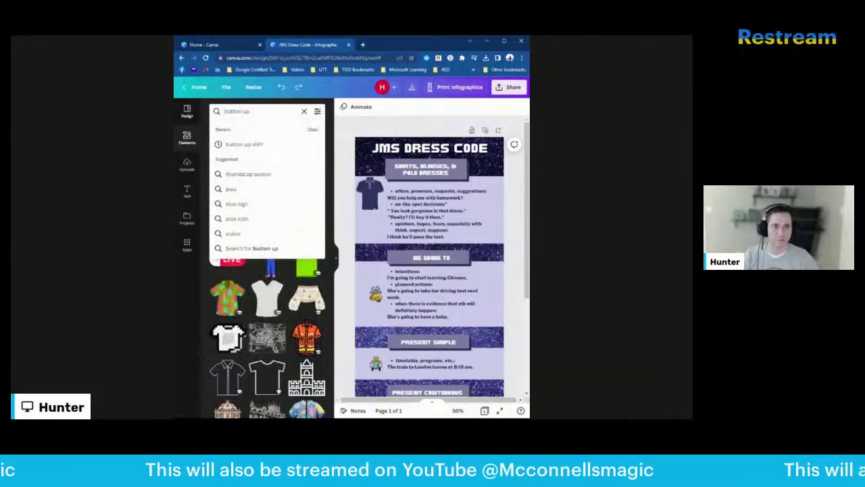
left_click(249, 143)
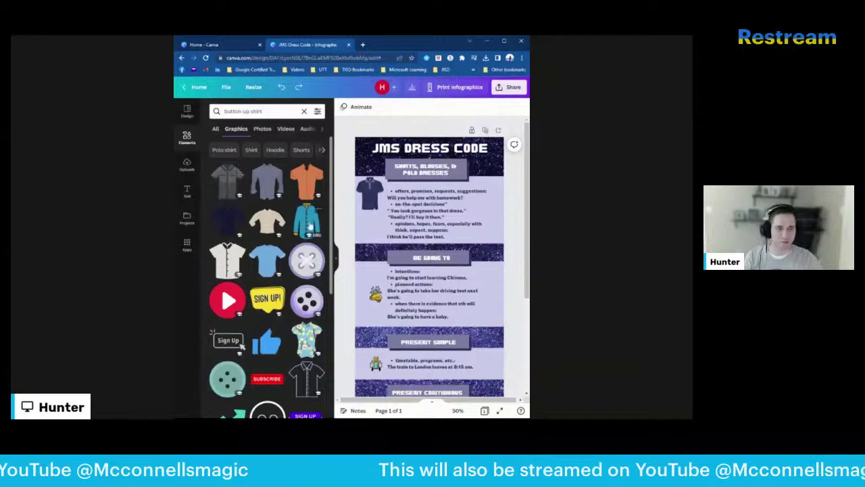
left_click(315, 225)
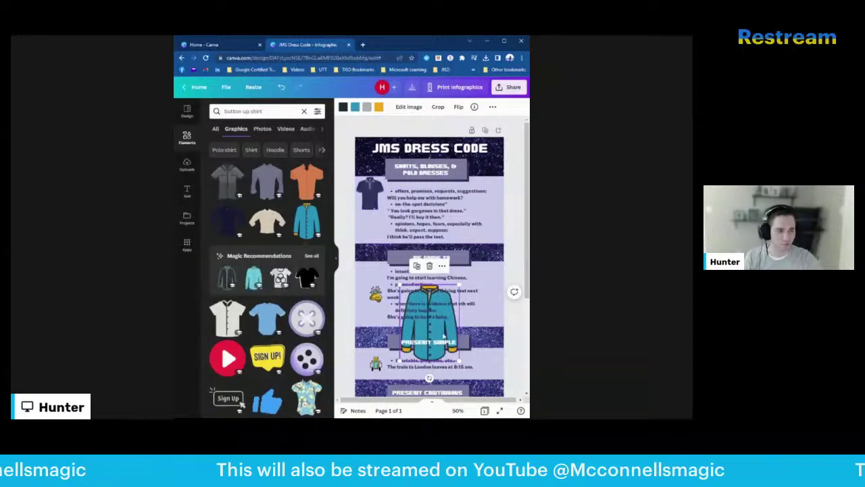
left_click_drag(438, 319, 414, 224)
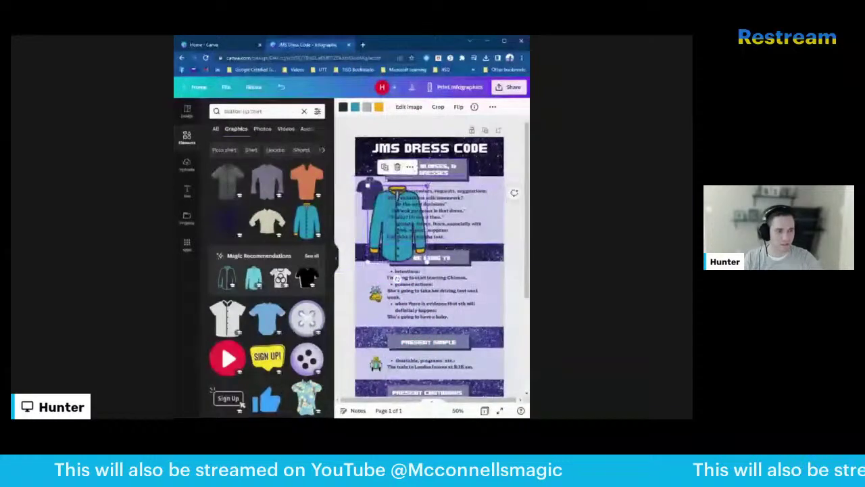
left_click_drag(428, 185, 370, 225)
Step: Replace the shirts section's placeholder text with a bullet reading "Short or long sleeve shirts as pictured." followed by "No sheer material"
left_click(426, 211)
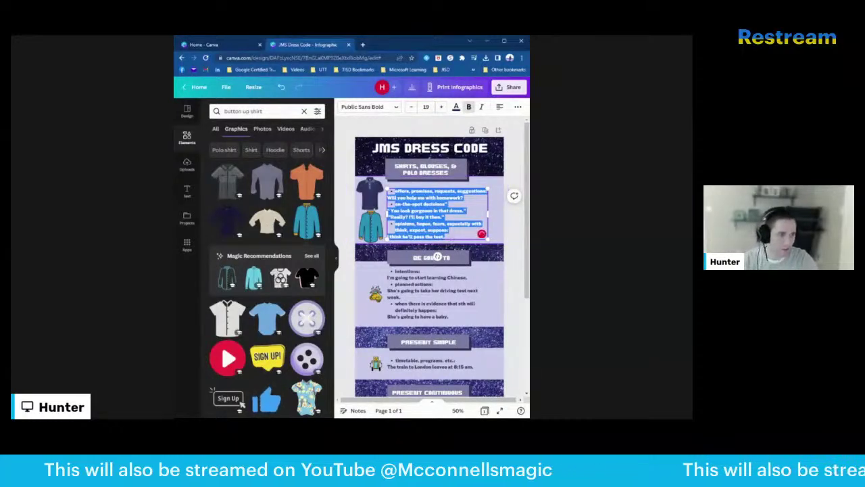
left_click_drag(438, 223, 481, 233)
key("ctrl+a")
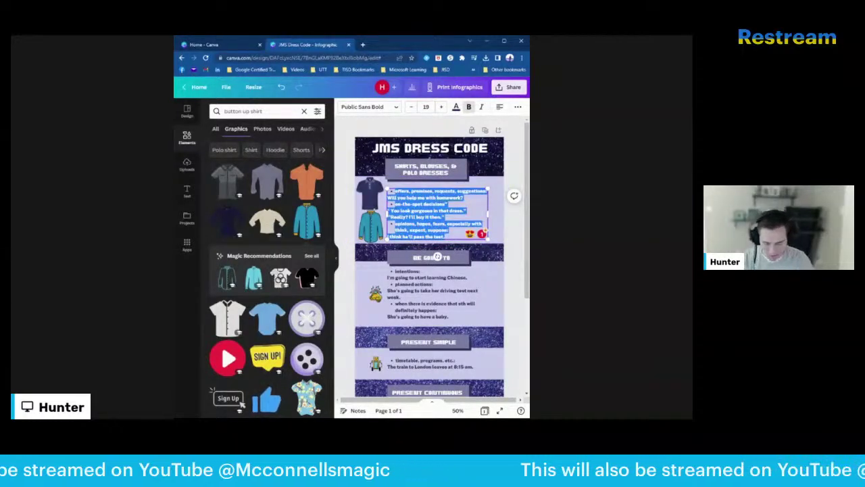
type("Short or lo")
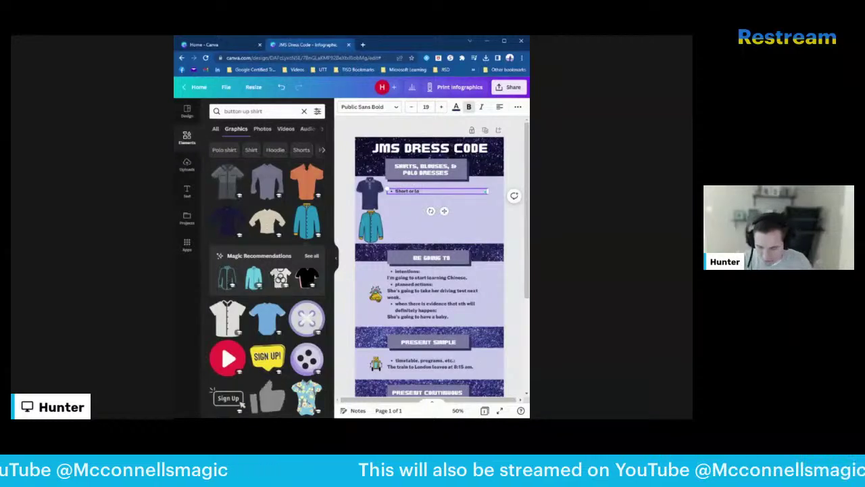
type("ng sleeve shi")
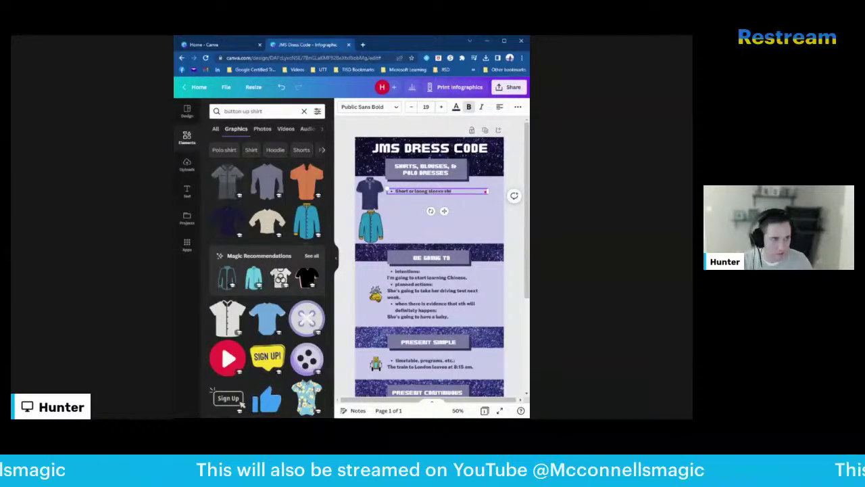
type("rts as pictured")
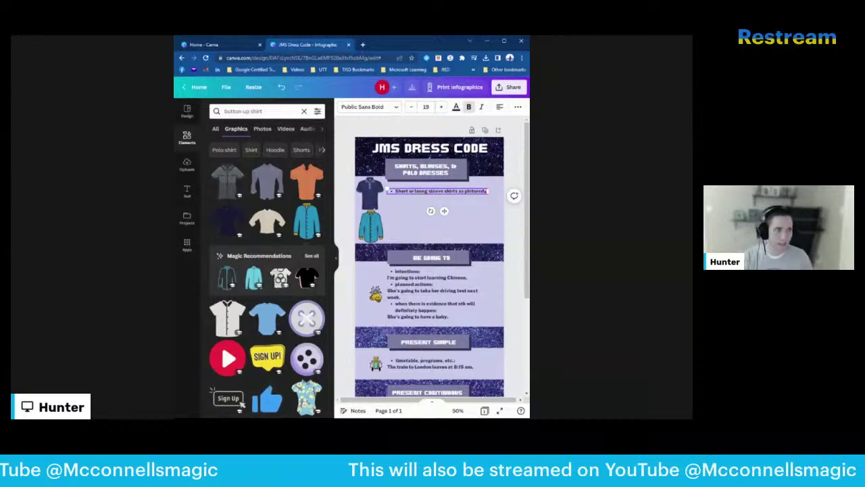
key("Return")
type("No sheer mat")
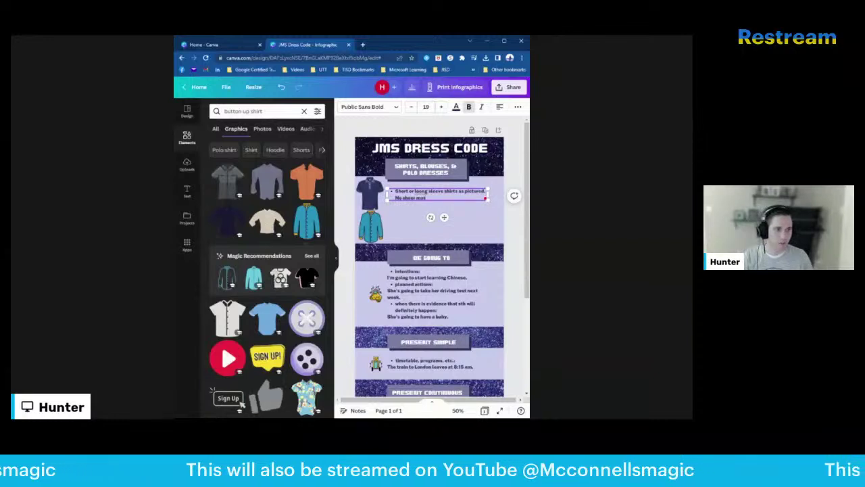
type("erial")
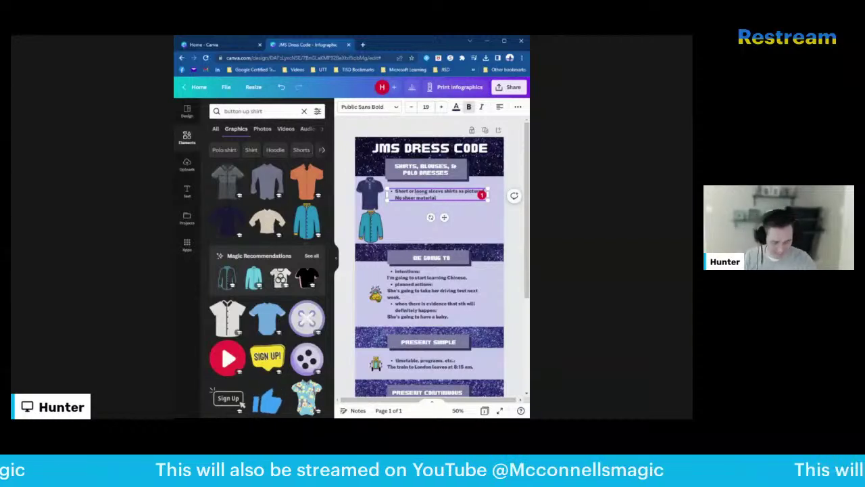
Step: Add a non-bold bullet reading "Shirts must be solid color" below the "No sheer material" line in the shirts section
key("Return")
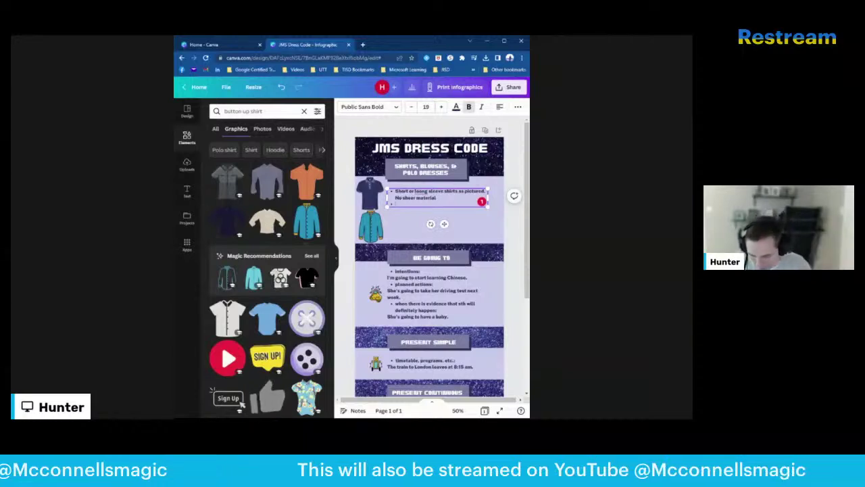
type("Sl")
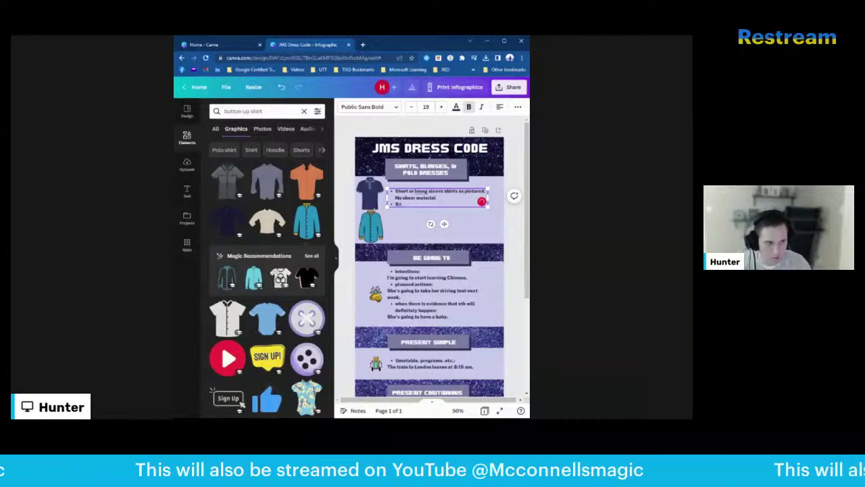
type("irts")
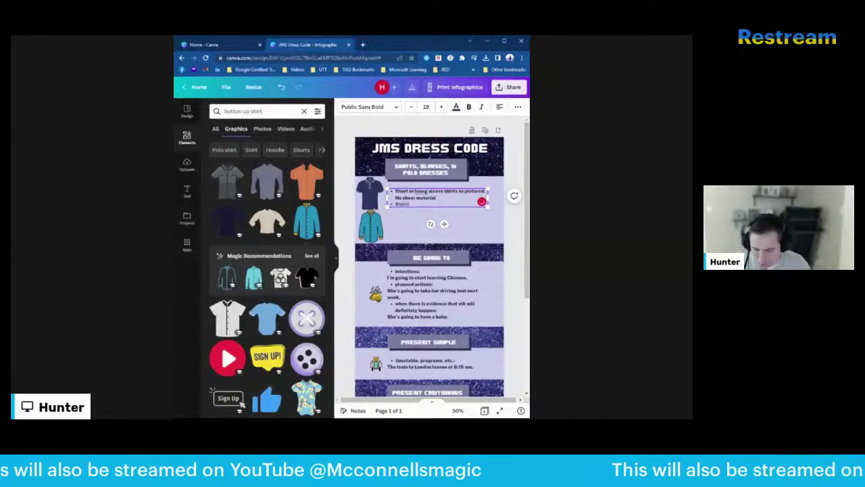
type(" must")
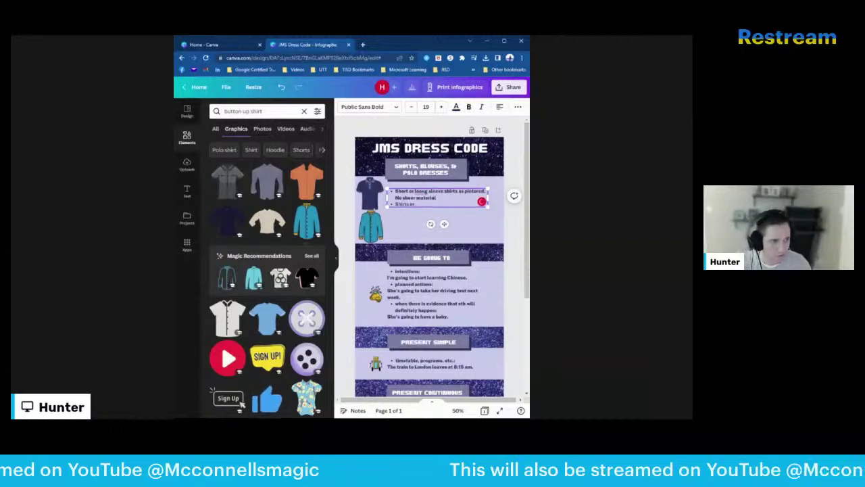
key("BackSpace")
key("BackSpace")
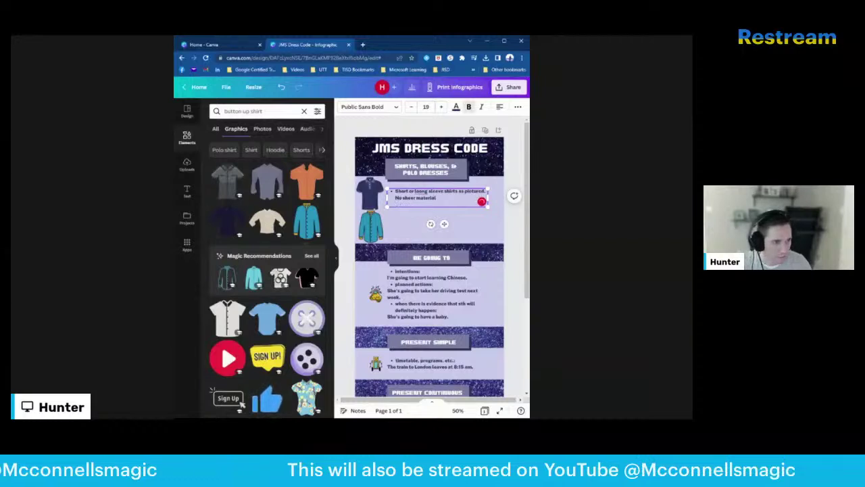
key("ctrl+b")
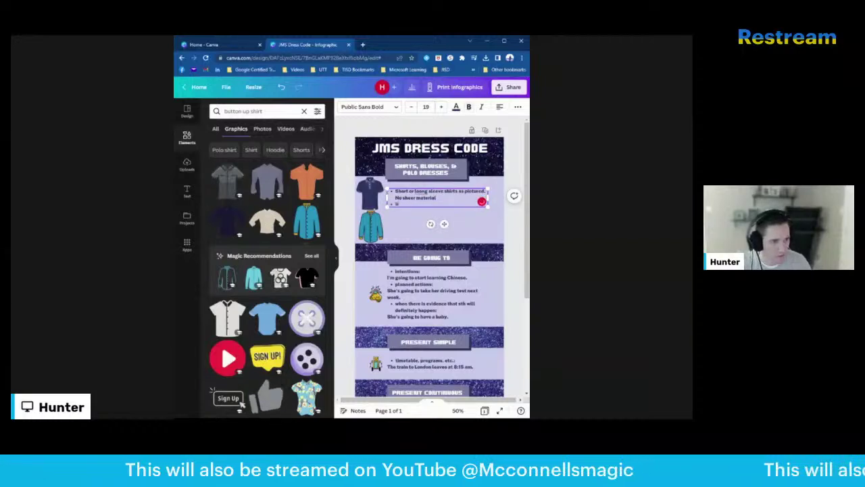
type("Skirts must b")
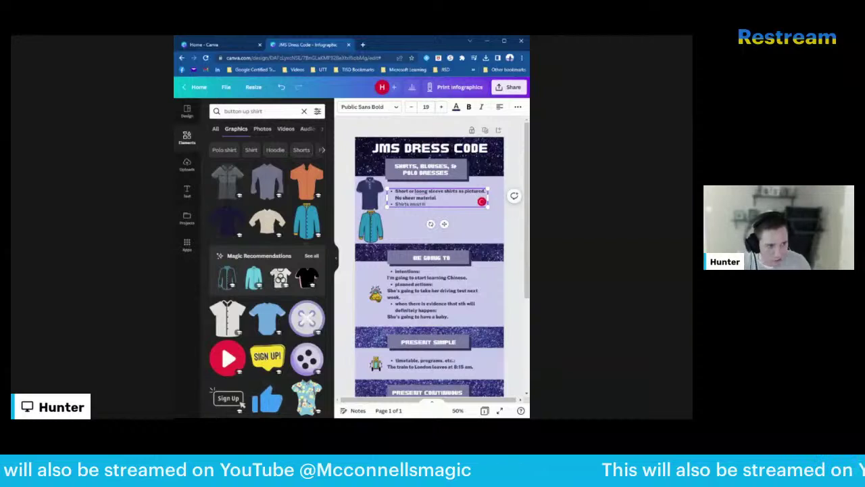
type("e solid color")
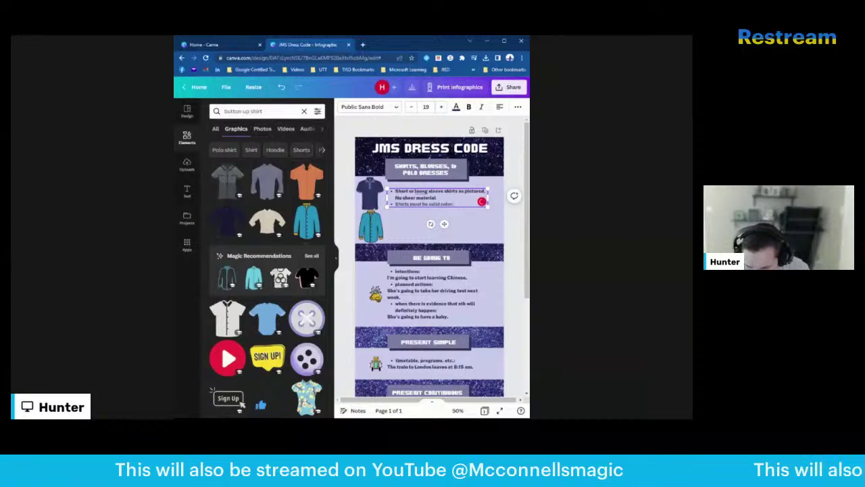
Step: Reword the new bullet to read "Shirts must be any solid color" and start another bullet below it
key("BackSpace")
key("BackSpace")
key("BackSpace")
key("BackSpace")
key("BackSpace")
key("BackSpace")
key("BackSpace")
key("BackSpace")
key("BackSpace")
key("BackSpace")
key("BackSpace")
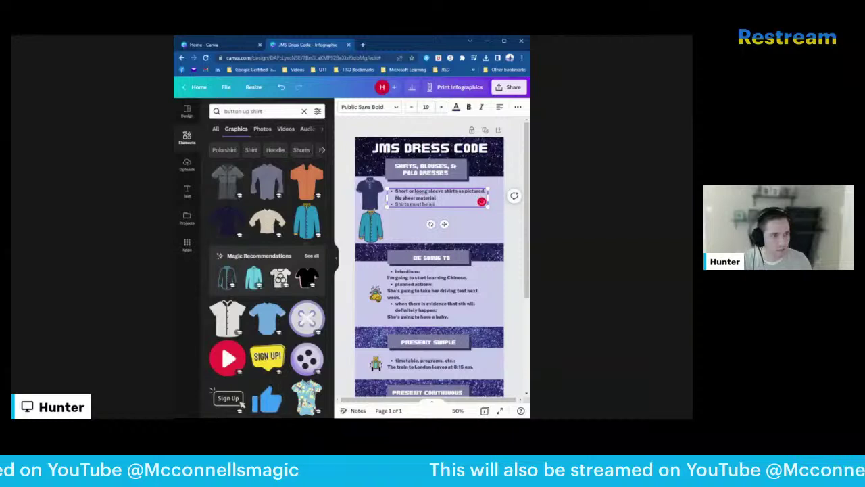
type("any colid color")
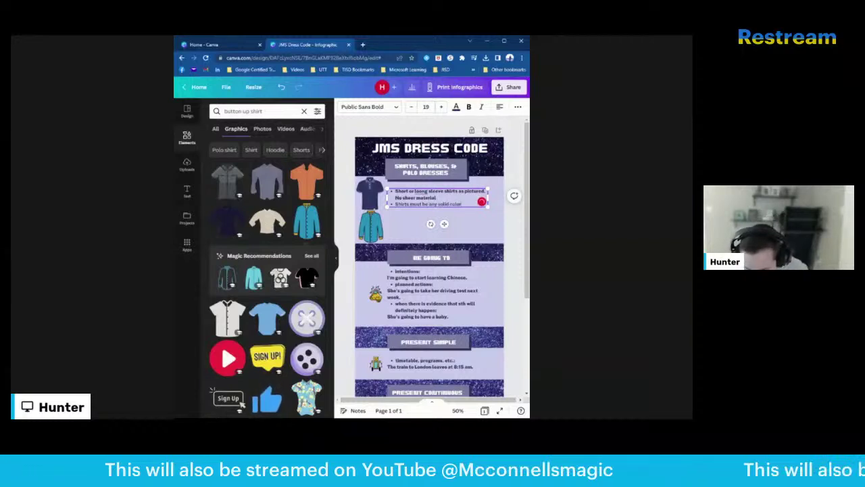
key("Return")
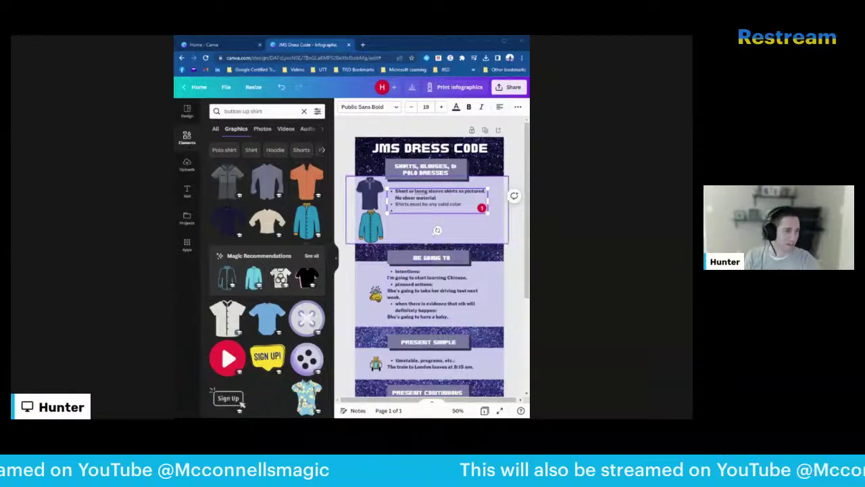
left_click_drag(462, 204, 436, 204)
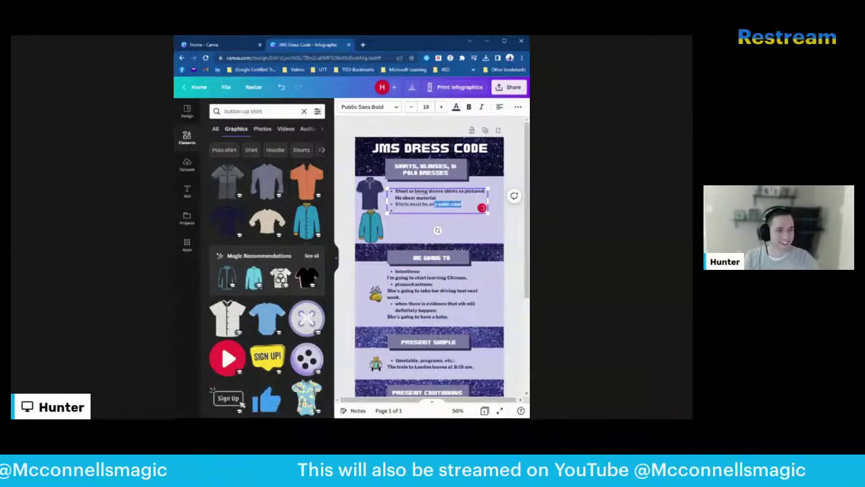
left_click(463, 204)
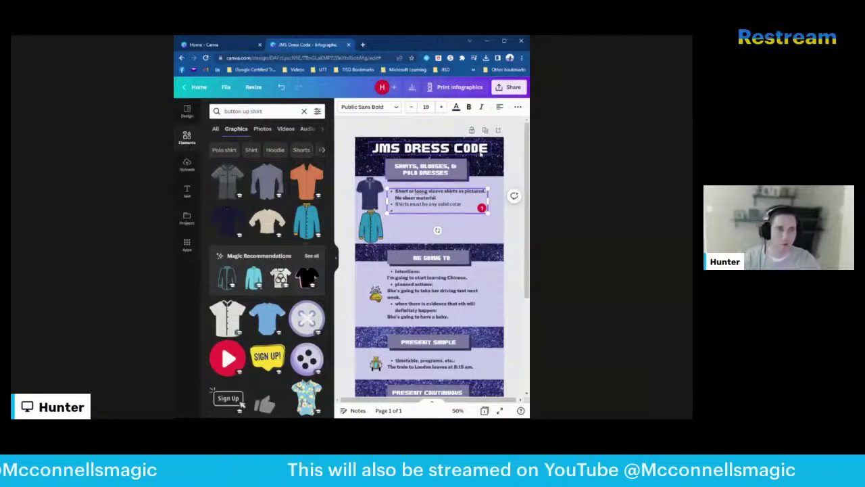
Step: Search all elements for "midrift" and place the bare-midriff photo, scaled down, in the lower-right corner of the shirts section
left_click(257, 111)
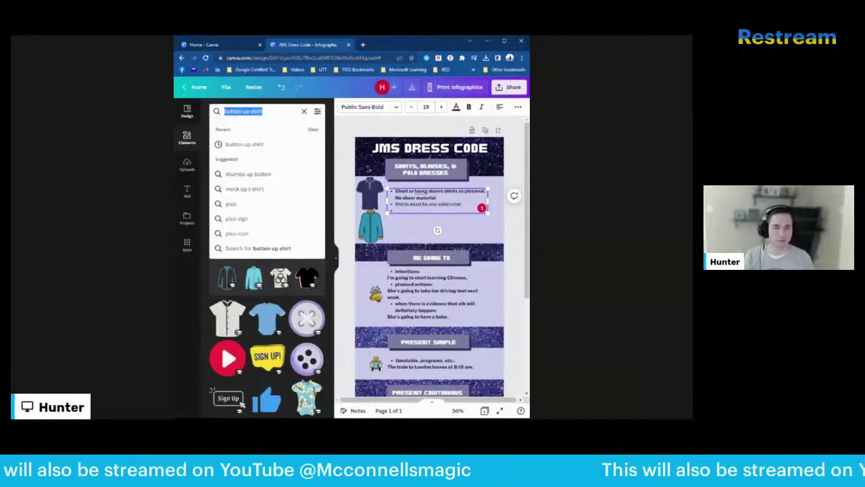
type("mid")
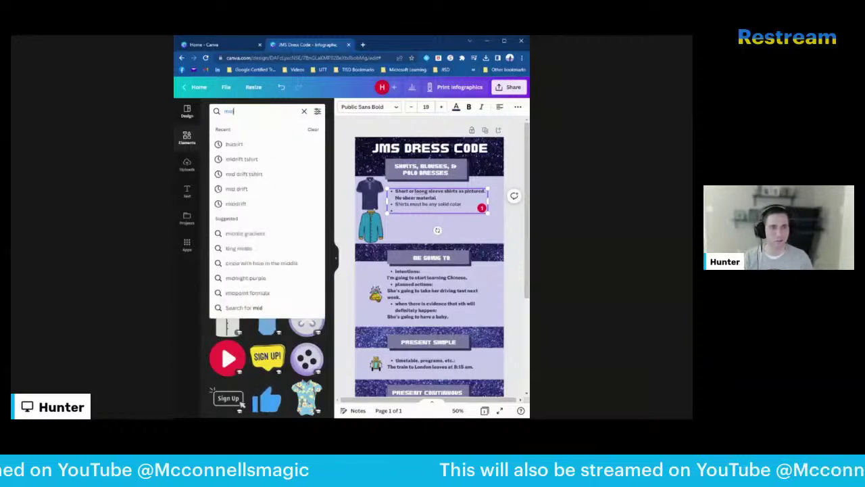
left_click(267, 144)
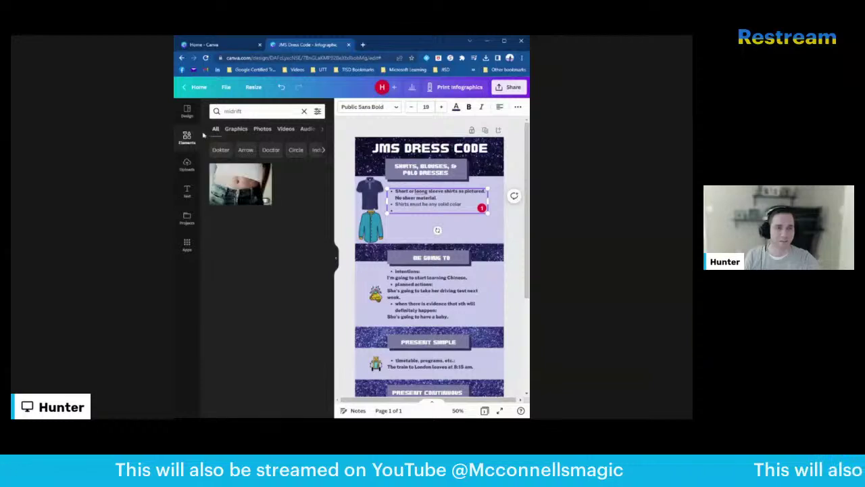
left_click(241, 132)
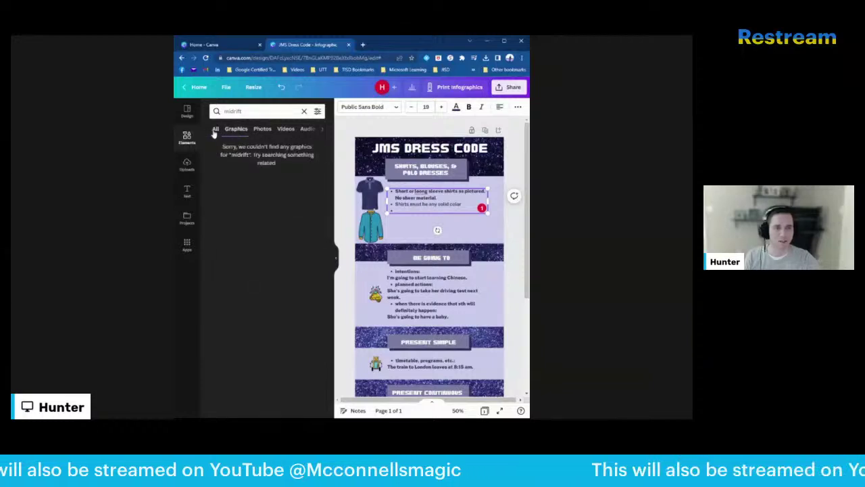
left_click(216, 132)
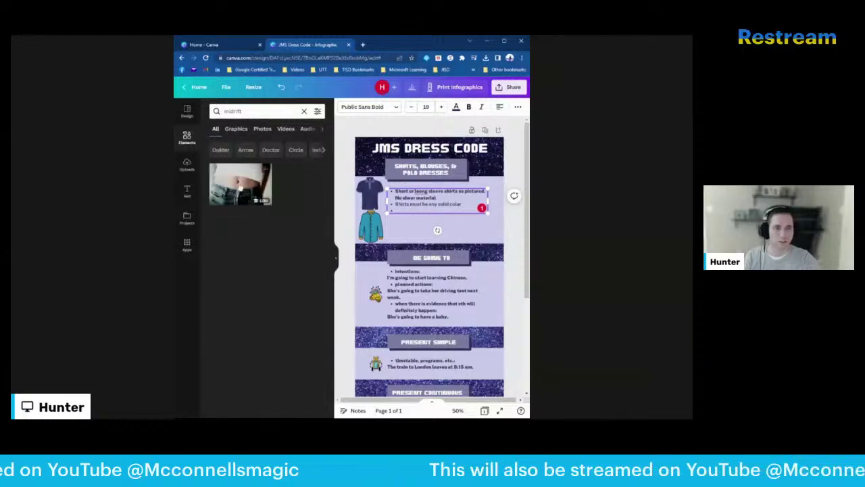
left_click_drag(271, 198, 437, 230)
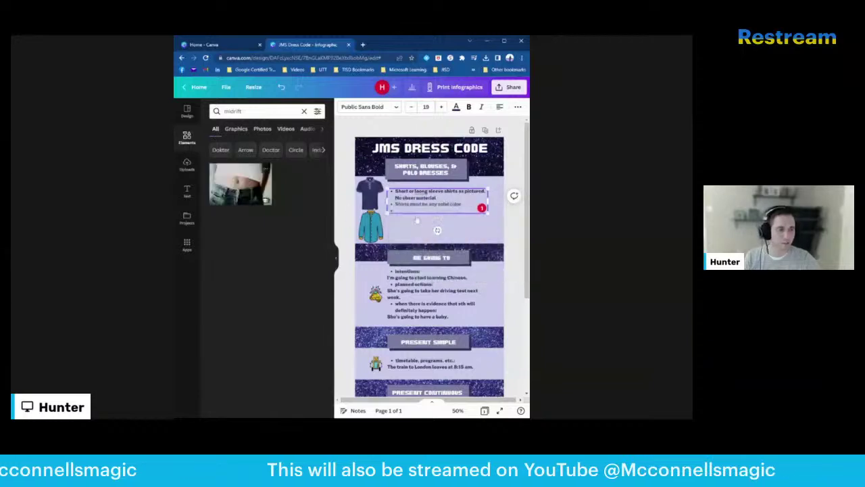
left_click_drag(263, 191, 463, 249)
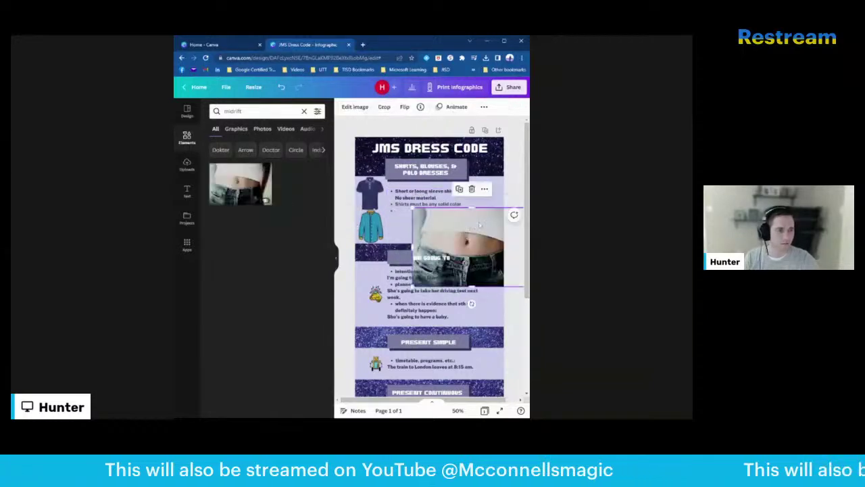
left_click_drag(413, 208, 483, 229)
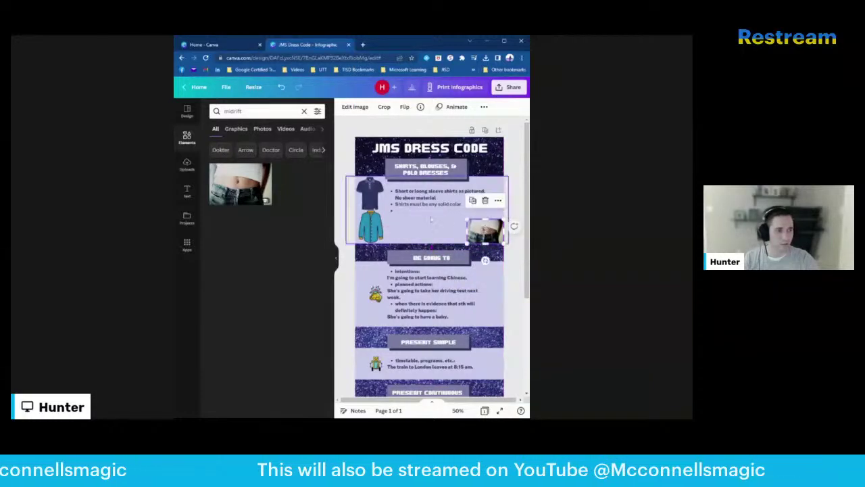
Step: Search elements for "no" and place the thin red prohibition sign, scaled down, over the midriff photo
left_click(251, 112)
key("ctrl+a")
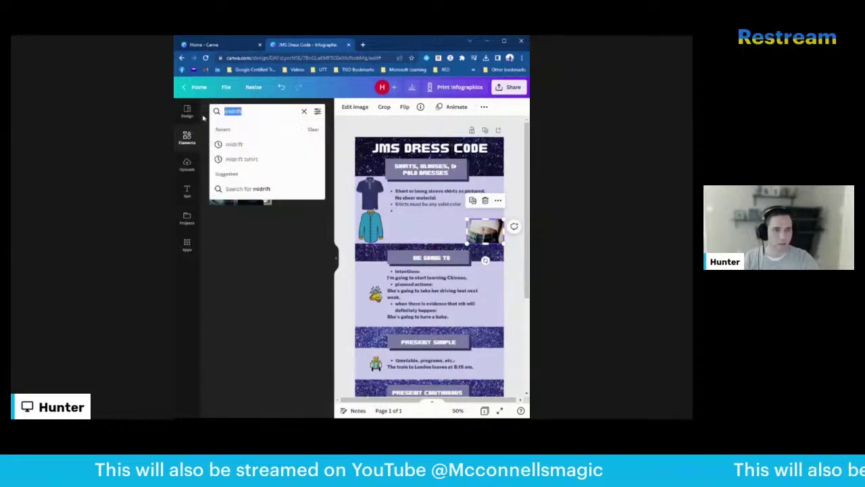
type("no")
key("Return")
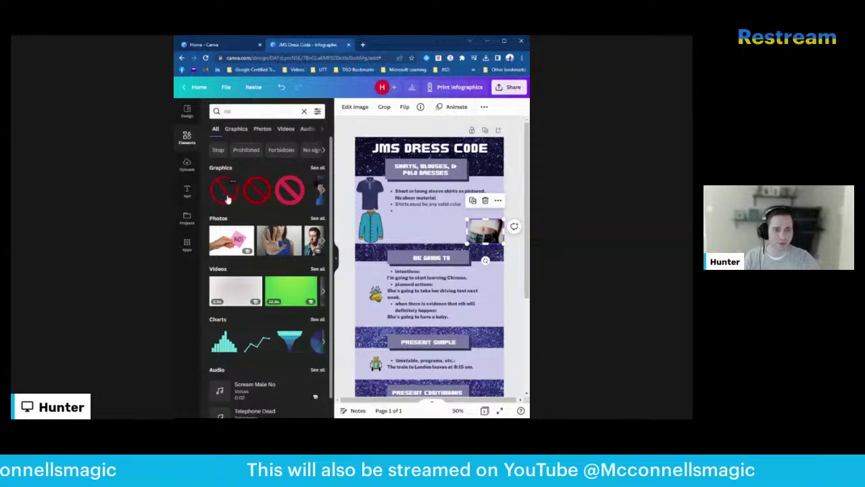
left_click_drag(228, 193, 487, 235)
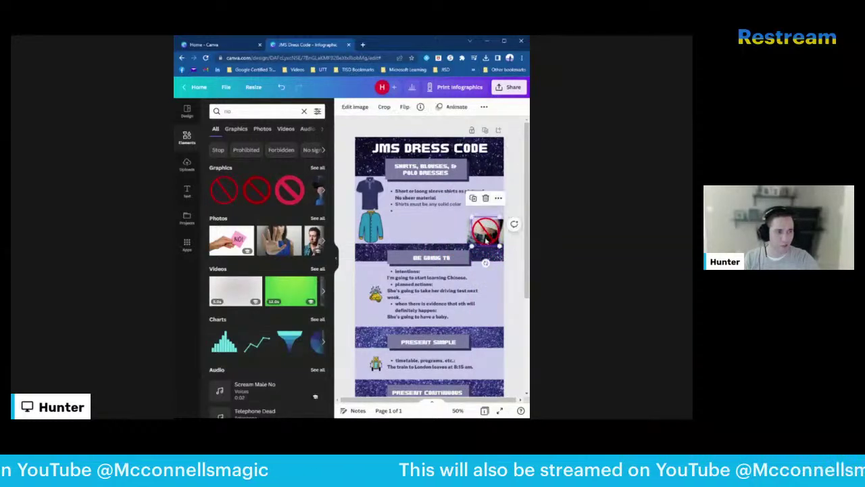
Step: Group the prohibition sign with the midriff photo and shift the group slightly toward the poster's right edge
left_click(471, 236, "shift")
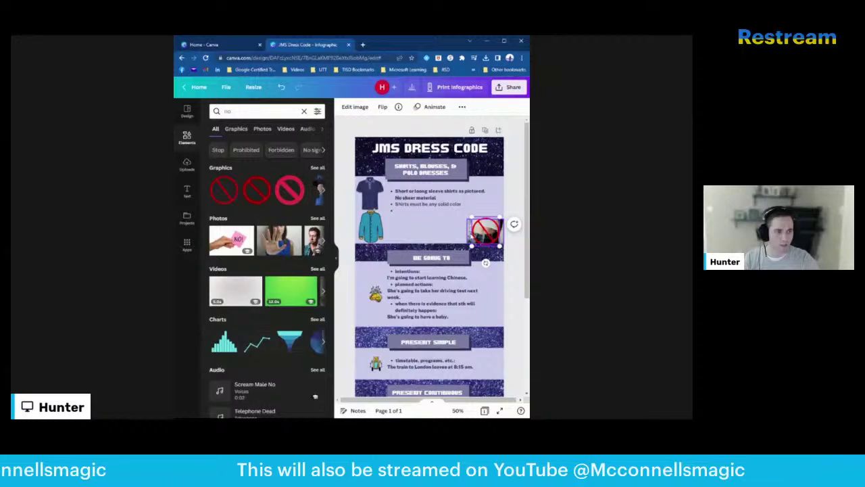
left_click(462, 107)
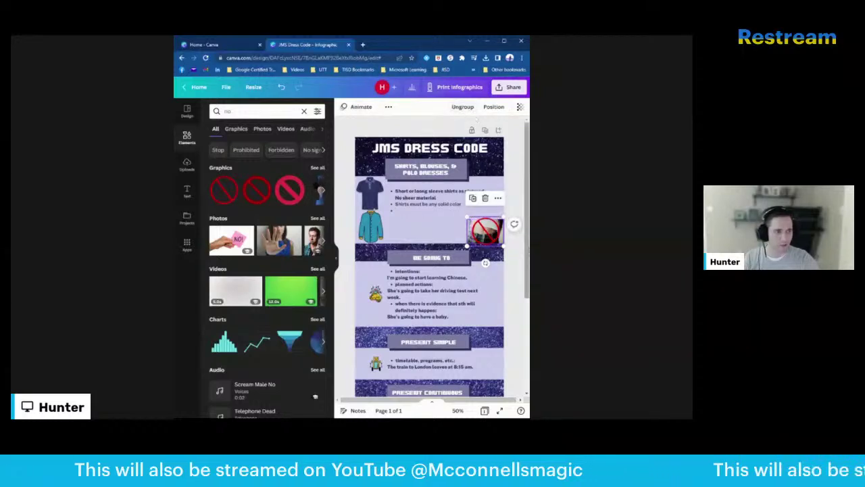
left_click(486, 231)
mouse_move(485, 231)
left_mouse_down()
mouse_move(439, 226)
mouse_move(471, 241)
mouse_move(424, 223)
mouse_move(476, 223)
mouse_move(488, 240)
mouse_move(492, 197)
mouse_move(489, 230)
left_mouse_up()
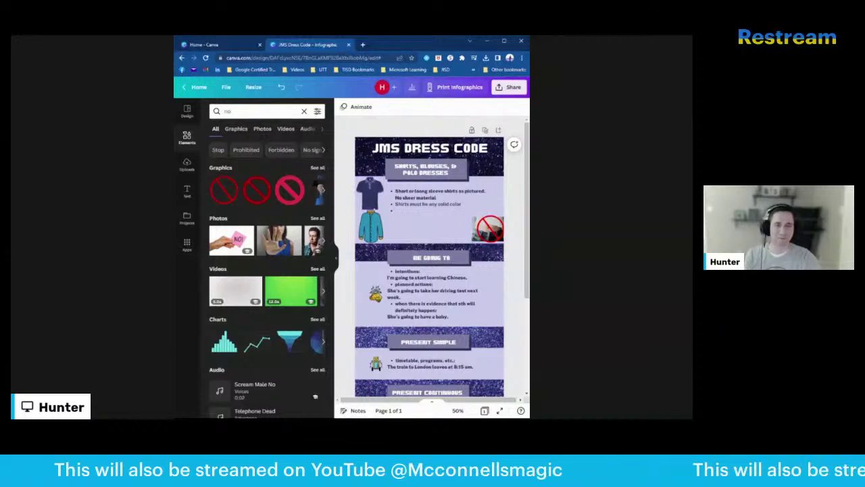
Step: Fill the empty bullet in the shirts section with "No exposed cleavage" and start a new bullet
left_click(405, 209)
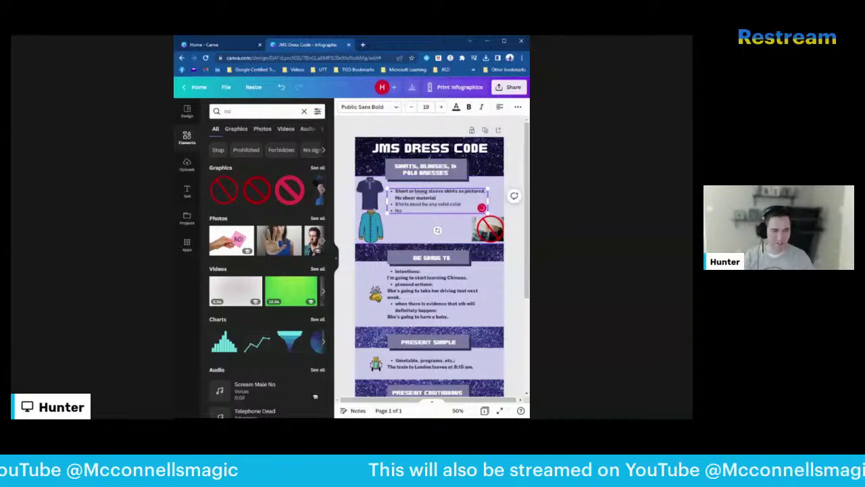
type("e")
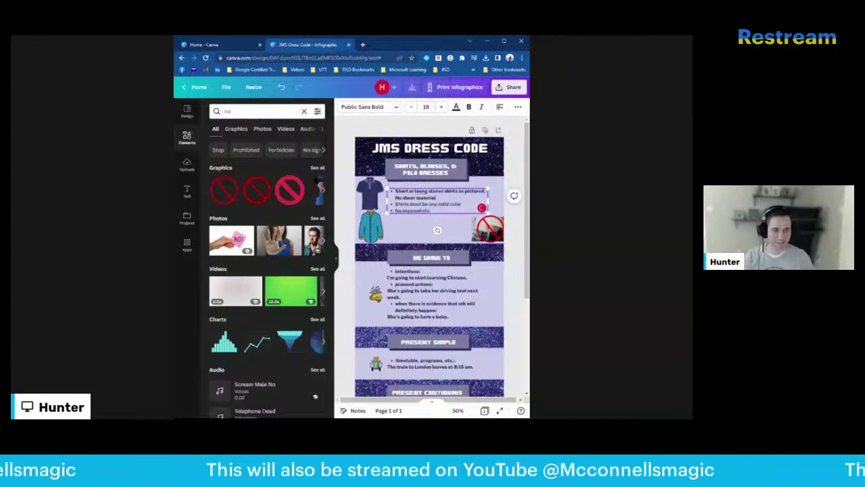
type("xposed stoavage")
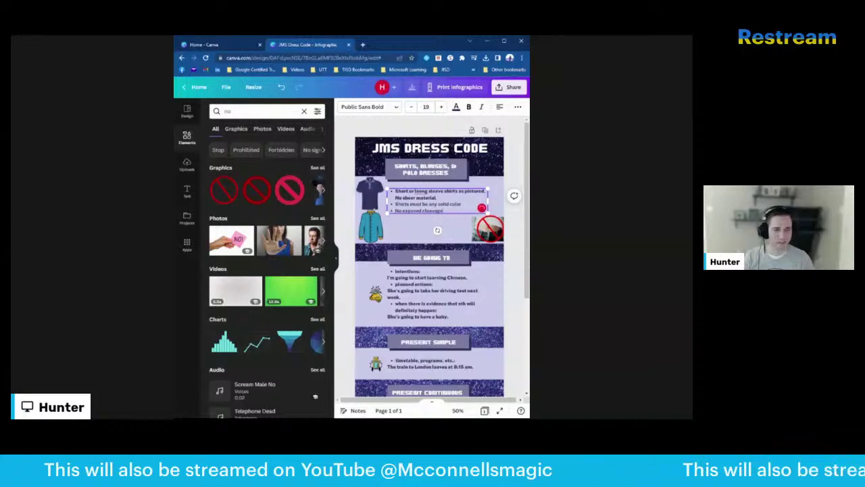
key("Return")
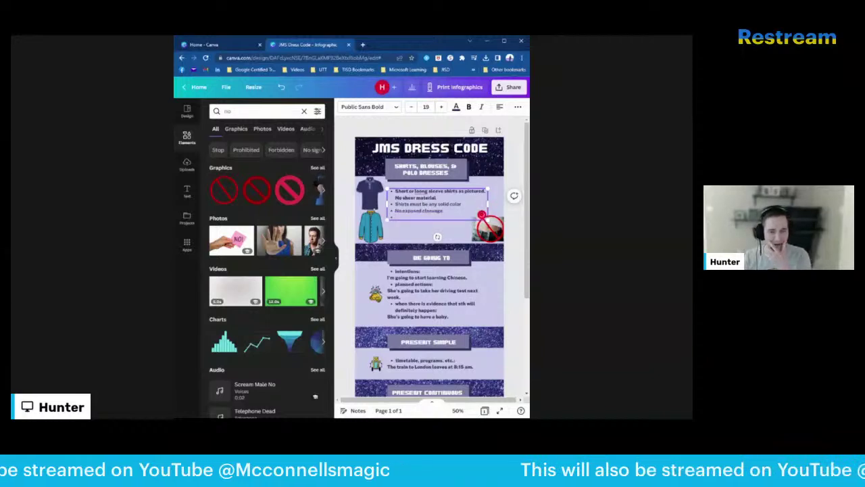
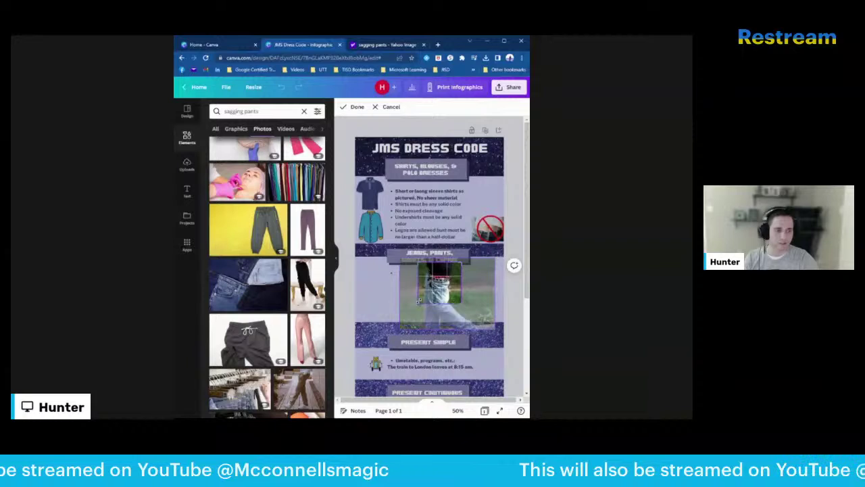
Step: Crop the sagging pants photo to the waist and legs and place it on the right side of the jeans and pants section
left_click(506, 312)
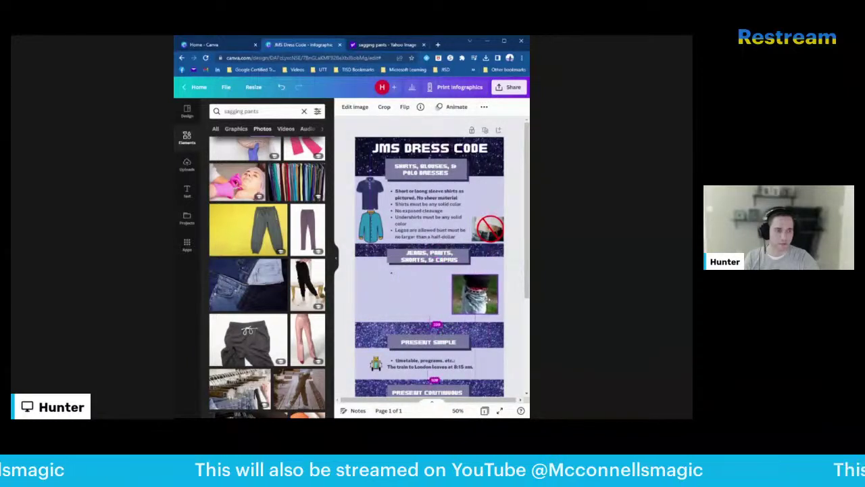
double_click(479, 305)
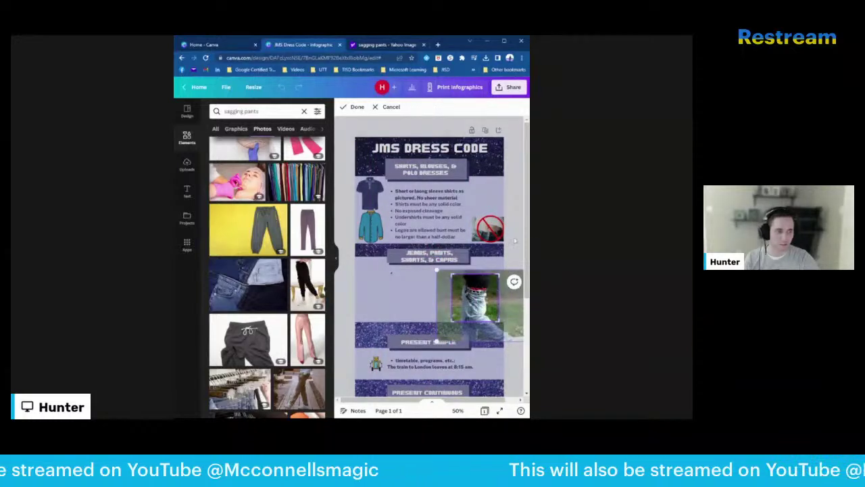
left_click(515, 241)
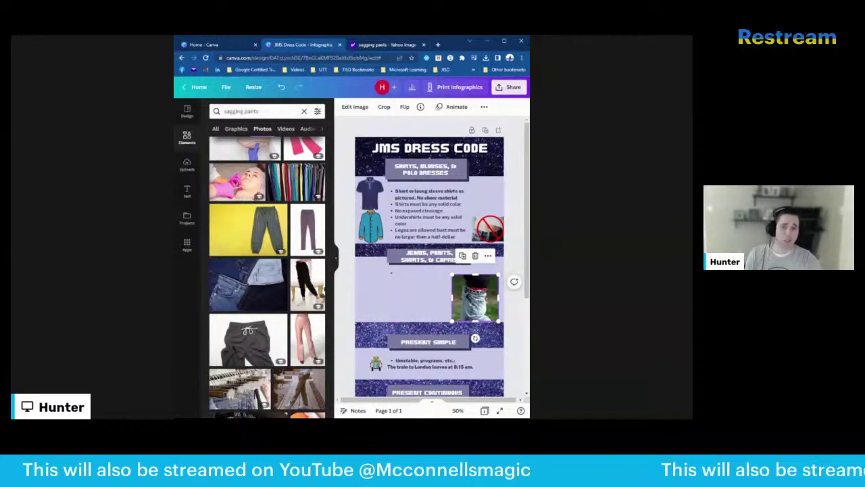
Step: Move the sagging pants photo to the left side of the jeans and pants section and shift the bullet text to its right
left_click_drag(468, 297, 409, 270)
left_click(399, 274)
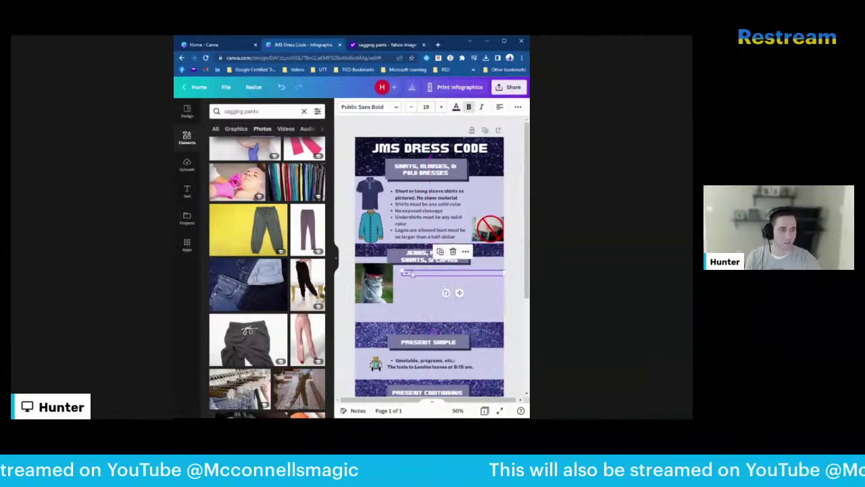
left_click(379, 281)
left_click(406, 273)
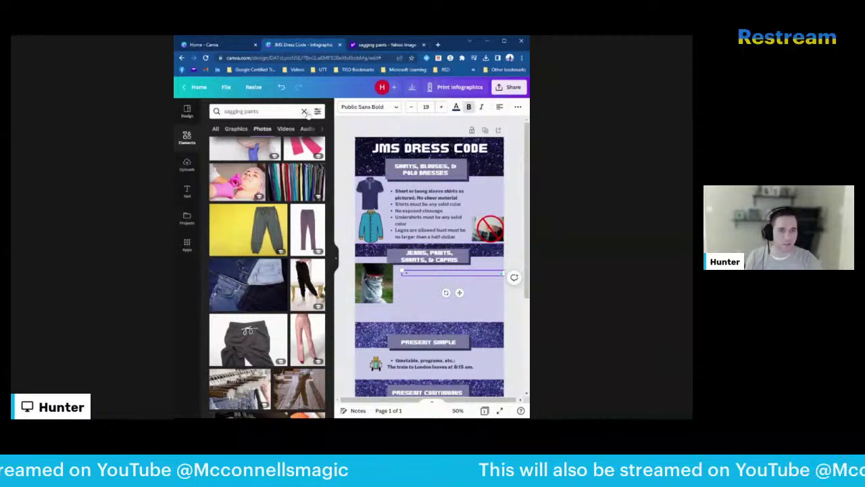
Step: Place the recently used red prohibition sign over the sagging pants photo, scaled to fit, and group the two
left_click(305, 111)
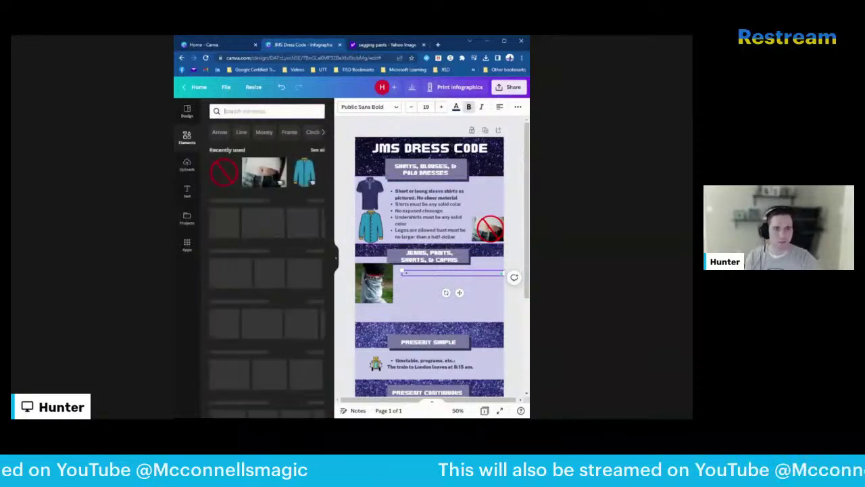
left_click(224, 174)
left_click_drag(428, 312, 374, 282)
left_click(373, 282, "shift")
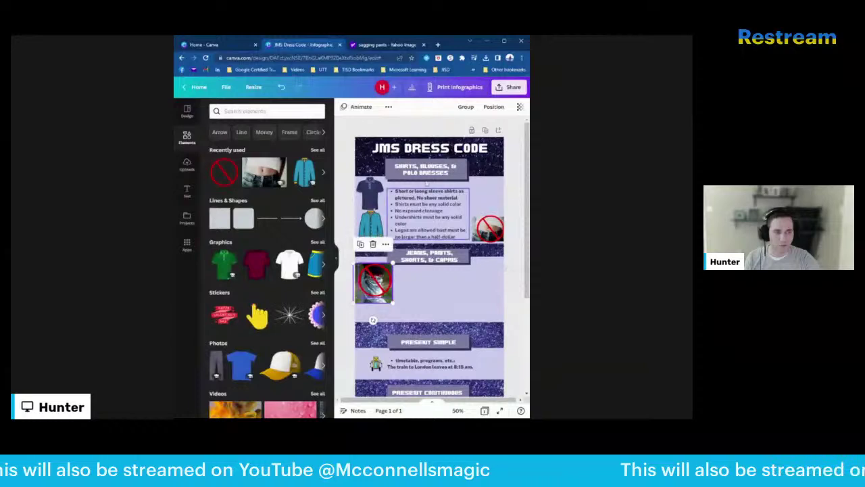
left_click(511, 294)
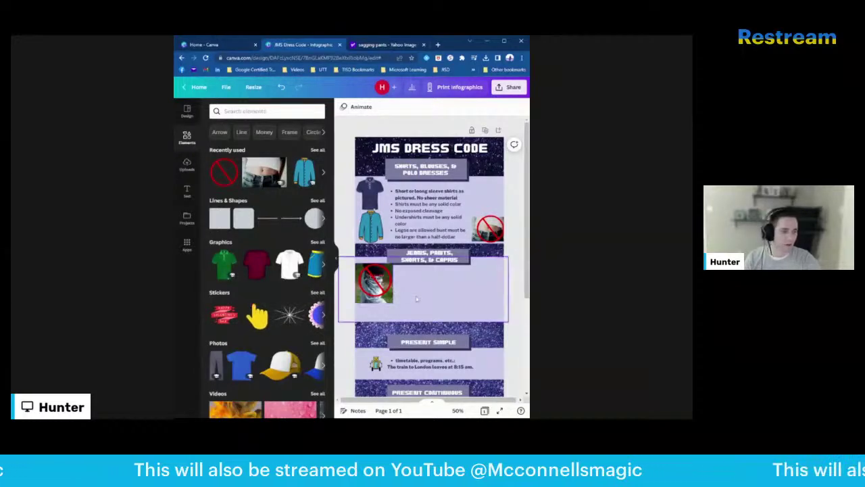
Step: Copy the shirts section's bullet list into the jeans and pants section beside the crossed-out photo and clear the copied text
left_click(417, 273)
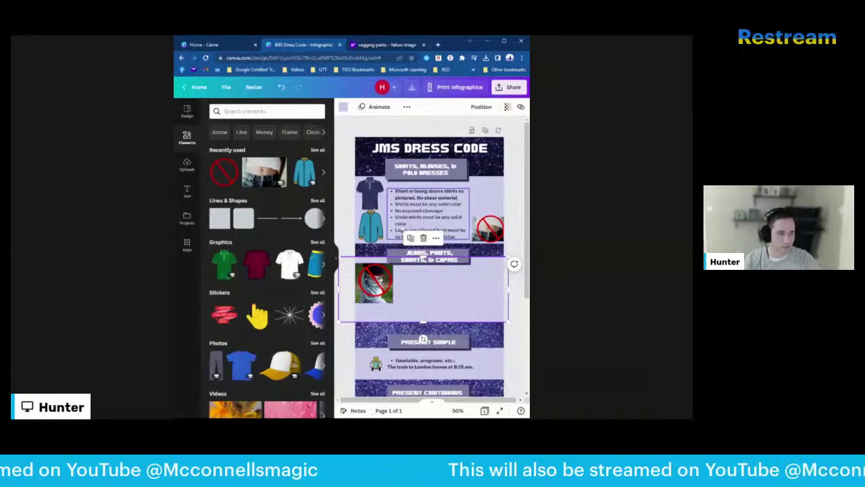
left_click_drag(378, 284, 394, 294)
left_click(429, 235)
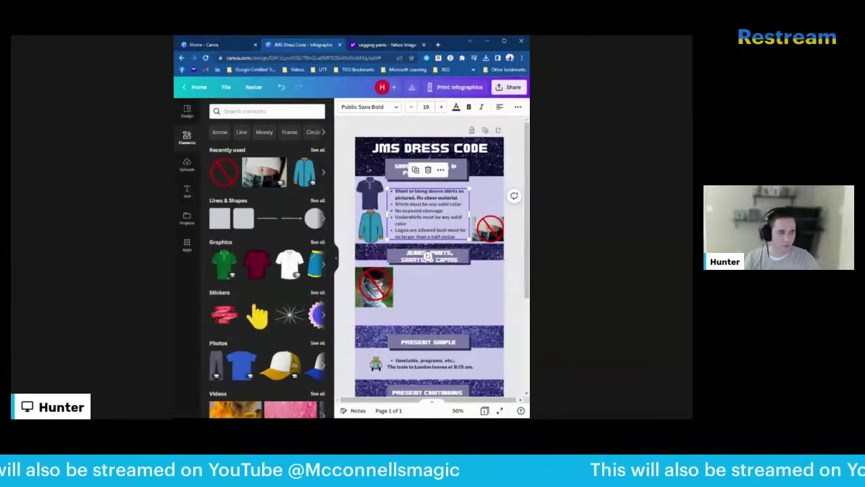
left_click_drag(428, 257, 402, 271)
left_click(447, 314)
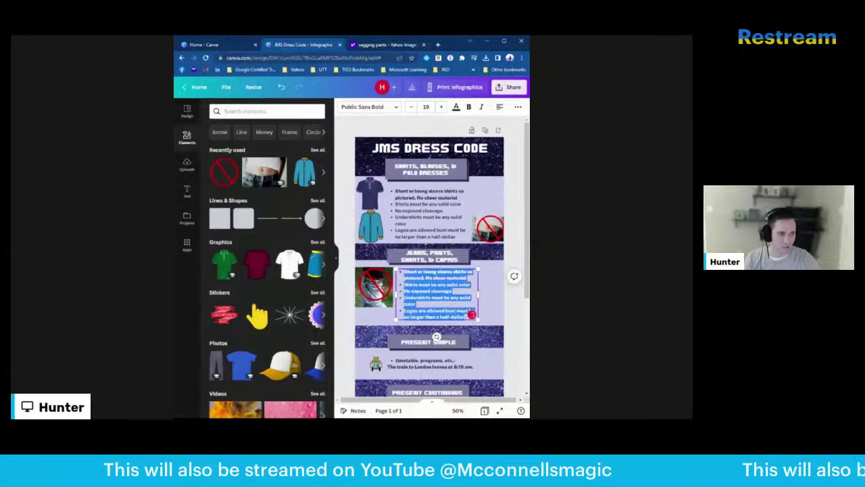
key("BackSpace")
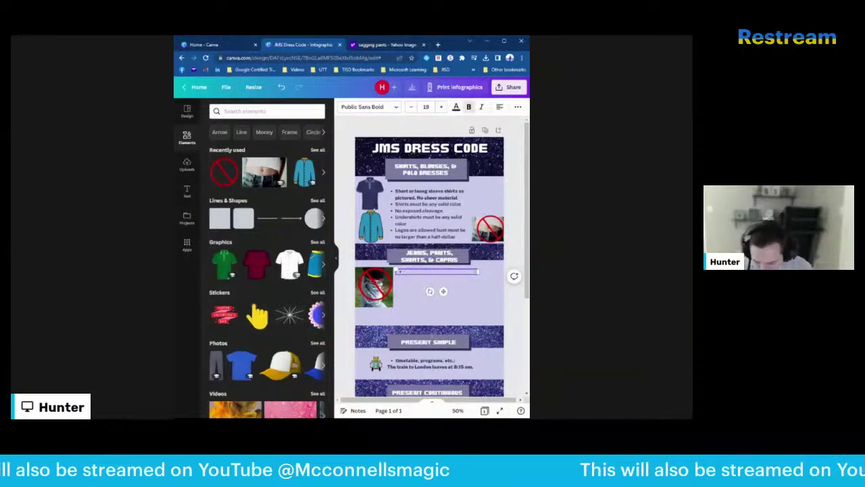
Step: Enter the jeans section bullets "Pleated or flat front, cuffed or hemmed." and "Logos can't be larger than 2"x2""
type("J")
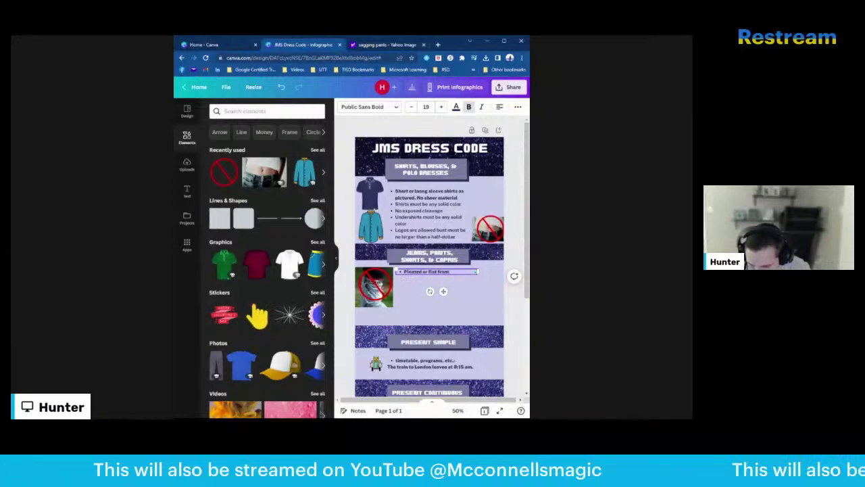
type(" or he")
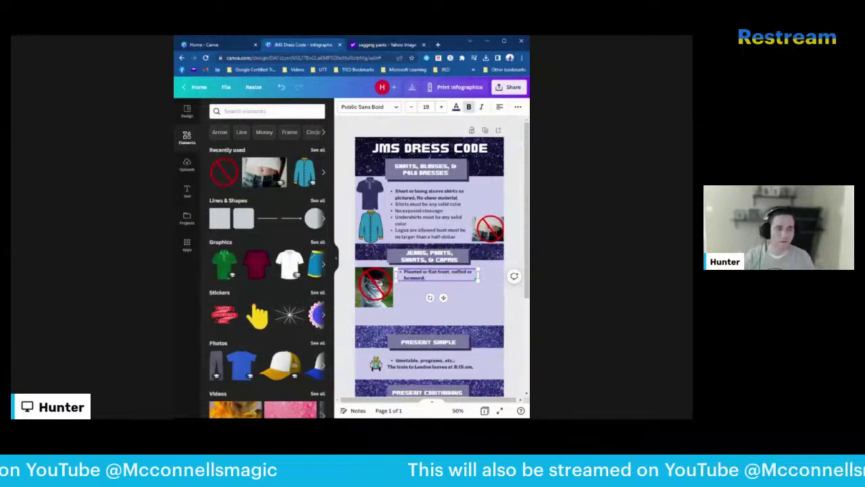
type("mmed.")
key("Return")
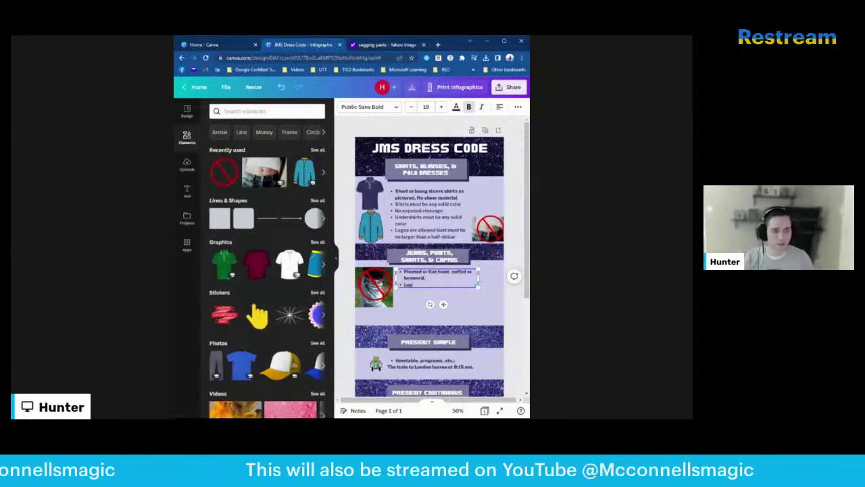
type("Logos can't be larger than 2")
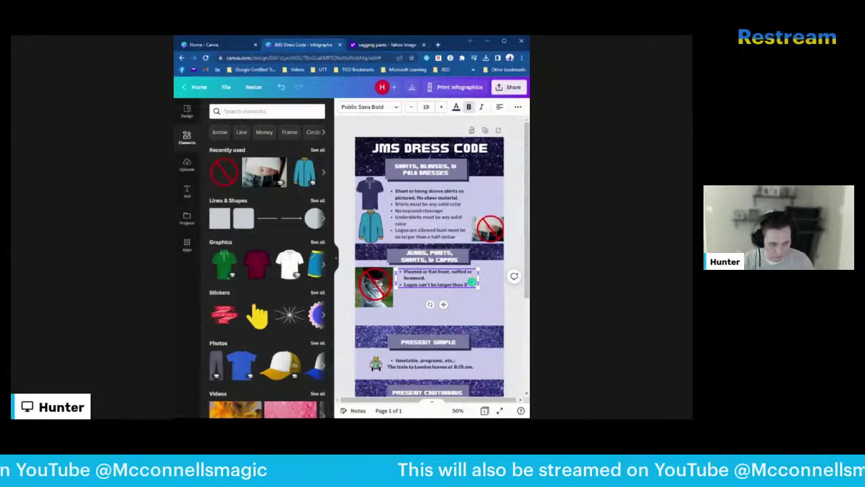
type("\"x2\"")
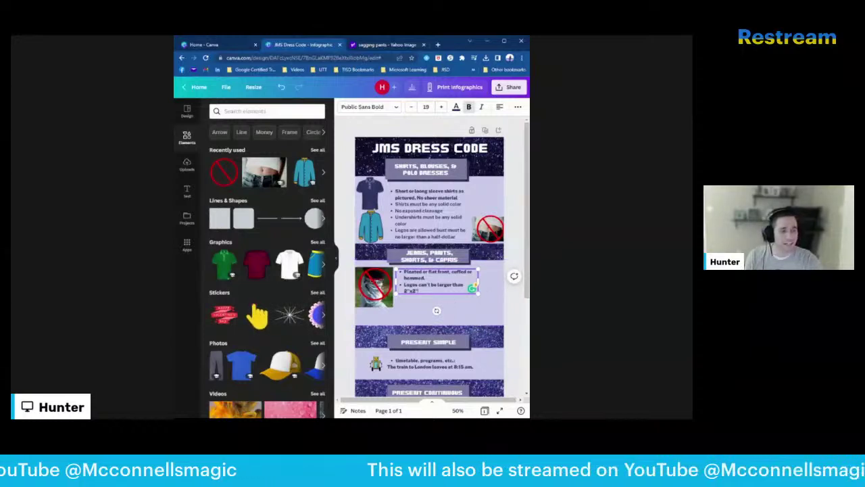
left_click_drag(408, 272, 451, 272)
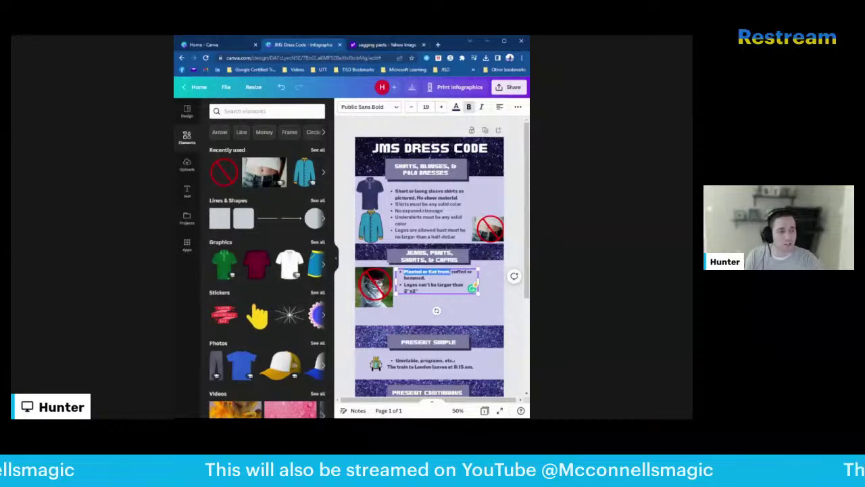
left_click(451, 272)
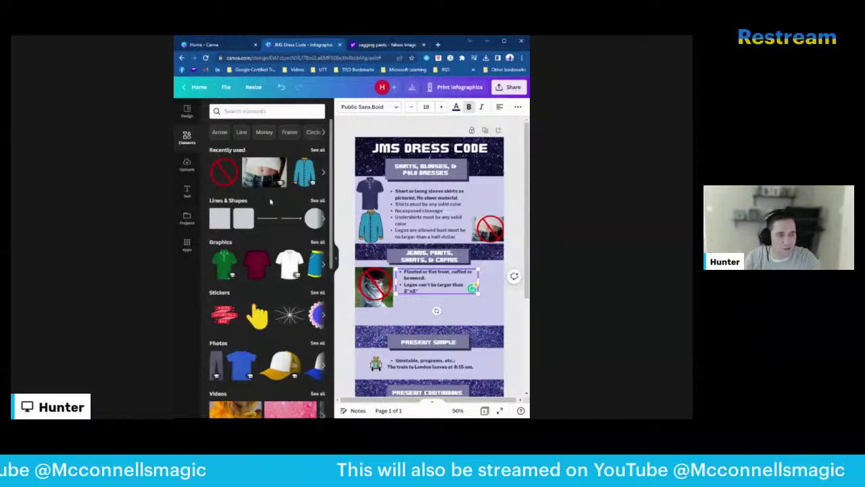
Step: Search elements for "jeans" and place the first jeans graphic, scaled down, at the right end of the jeans and pants section
left_click(230, 112)
type("jeans")
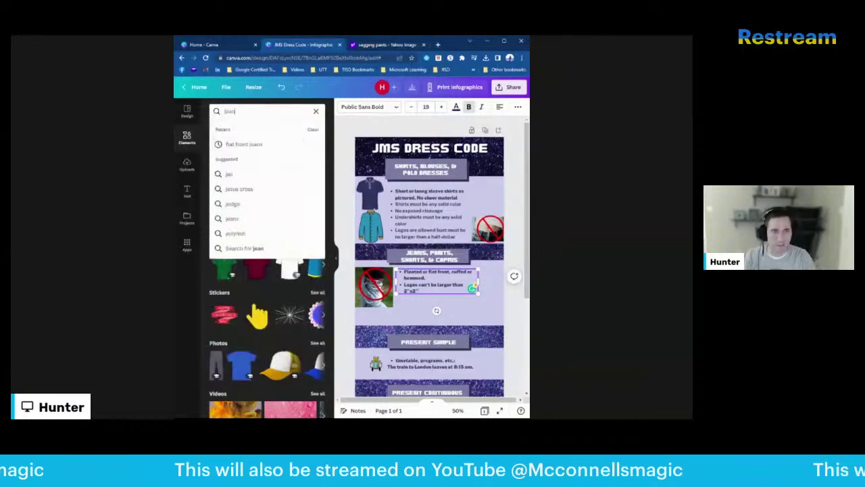
key("Return")
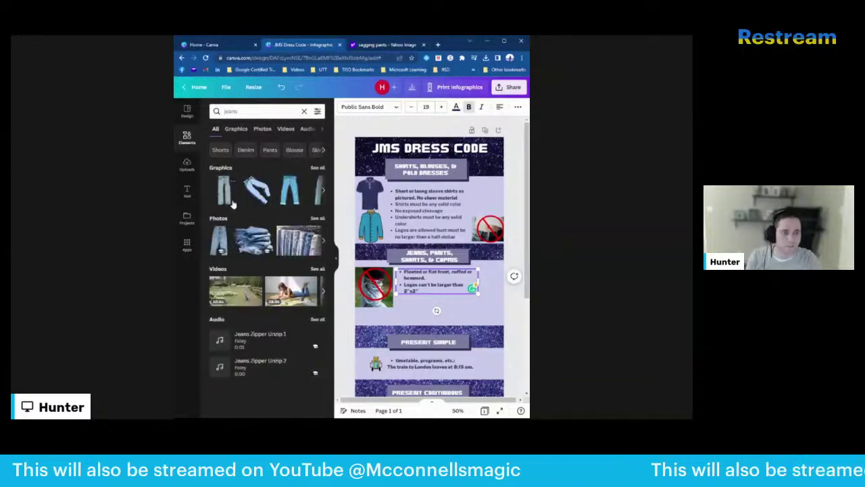
left_click_drag(229, 198, 438, 309)
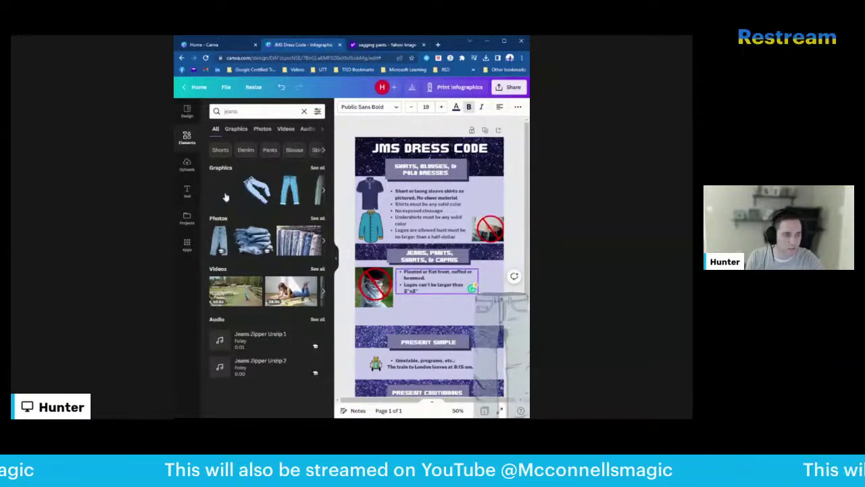
left_click(486, 324)
left_click_drag(487, 324, 487, 306)
left_click_drag(471, 271, 494, 275)
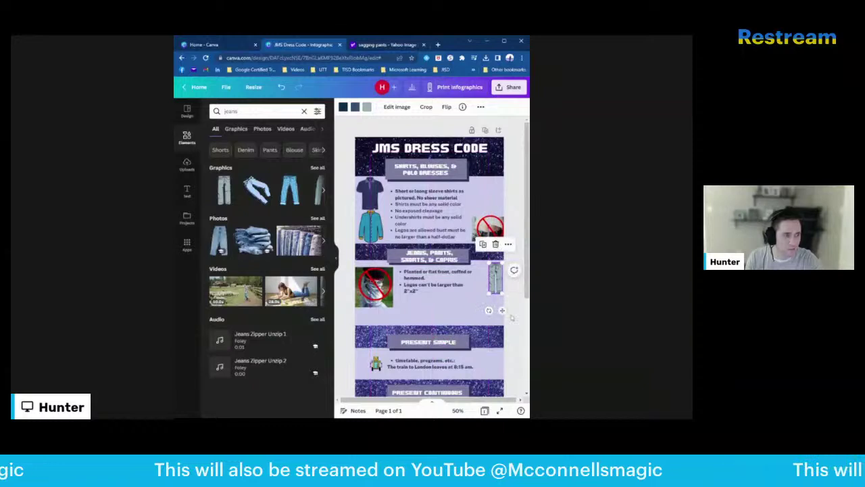
left_click(520, 341)
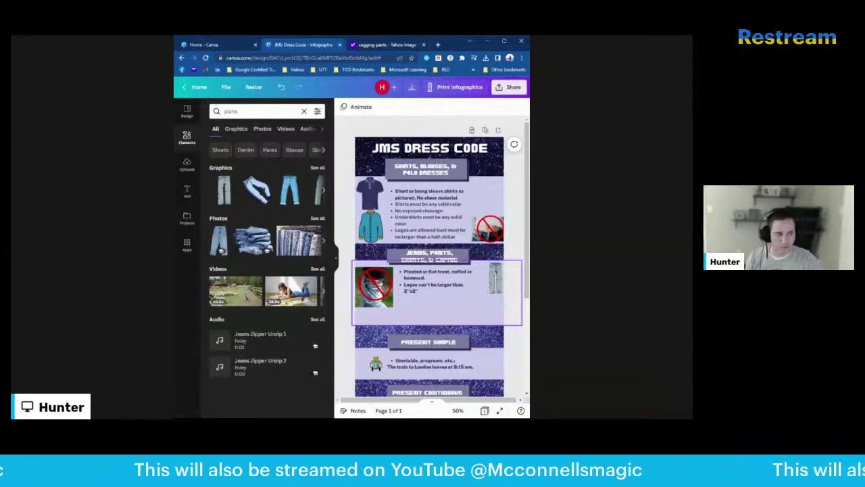
Step: Try lower positions for the jeans graphic to the right of the bullet list
left_click(495, 277)
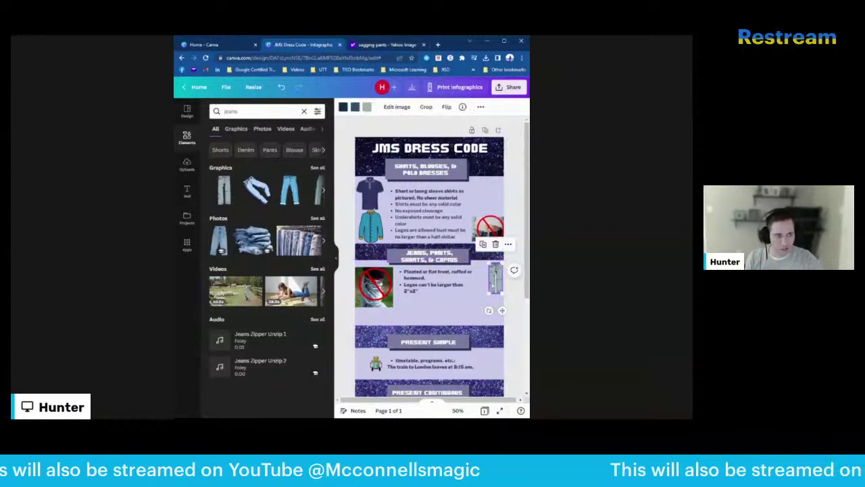
left_click_drag(496, 277, 479, 299)
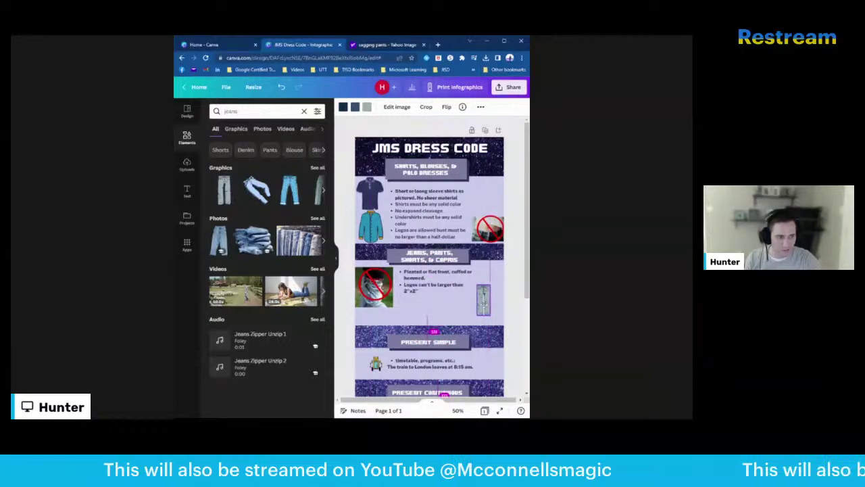
mouse_move(482, 299)
left_mouse_down()
mouse_move(478, 286)
mouse_move(488, 303)
mouse_move(517, 295)
mouse_move(489, 294)
mouse_move(499, 302)
mouse_move(476, 289)
mouse_move(487, 294)
left_mouse_up()
left_click(482, 294)
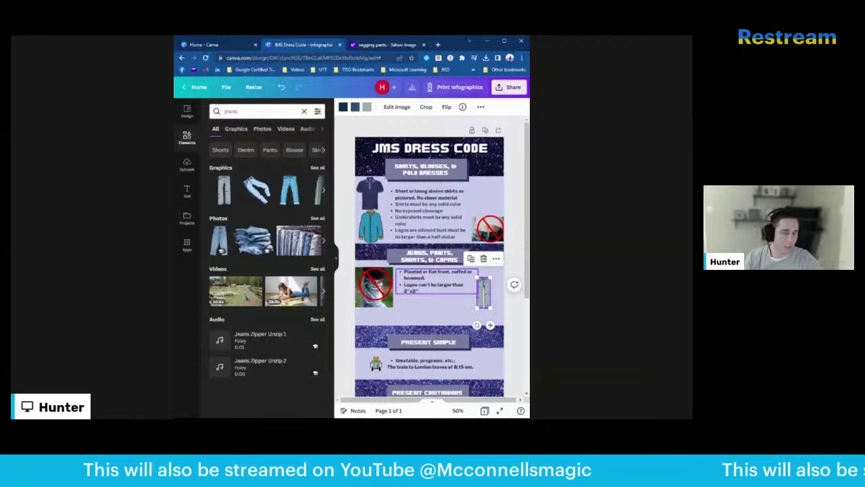
left_click_drag(481, 291, 490, 290)
Step: Shrink the crossed-out sagging pants group against the section's upper-left corner and move the jeans graphic directly beneath it
left_click(385, 298)
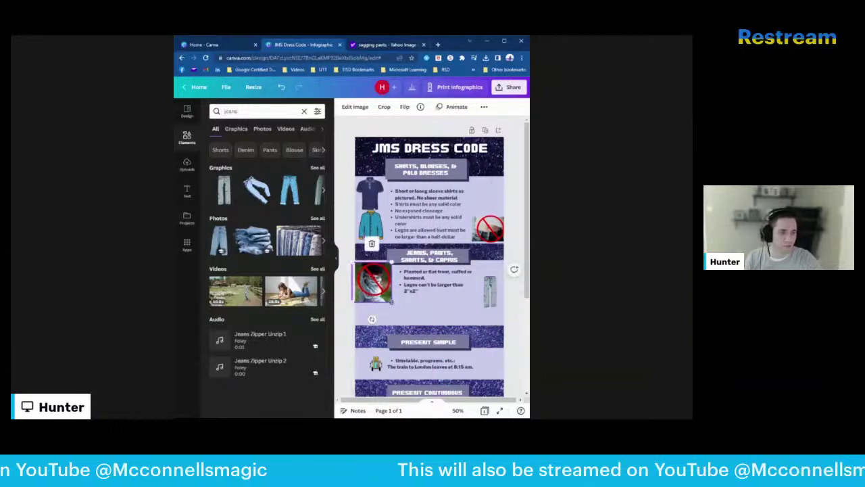
left_click_drag(391, 301, 384, 289)
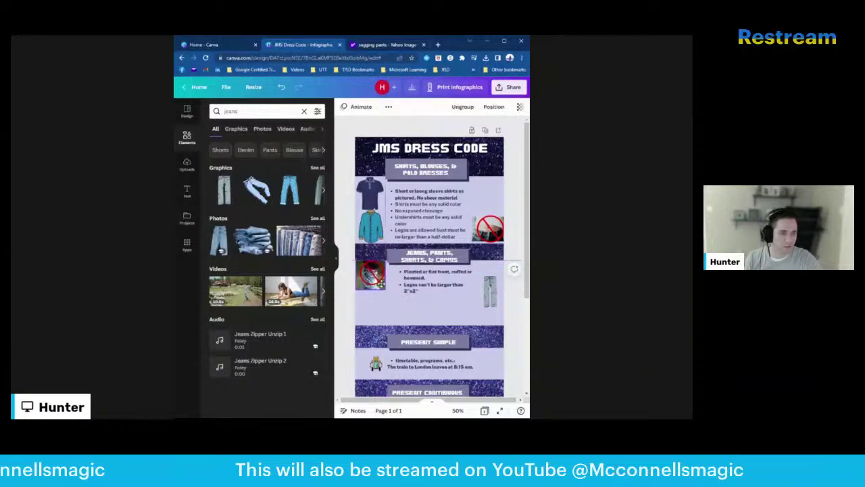
left_click_drag(490, 290, 370, 307)
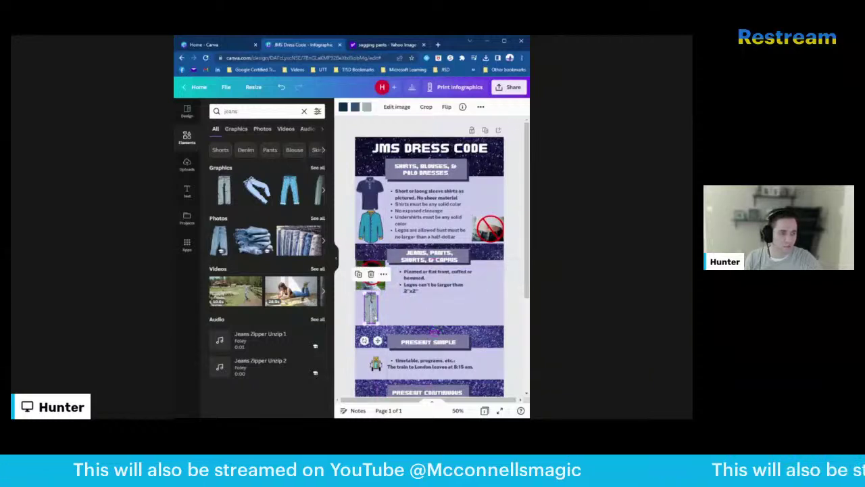
left_click(517, 351)
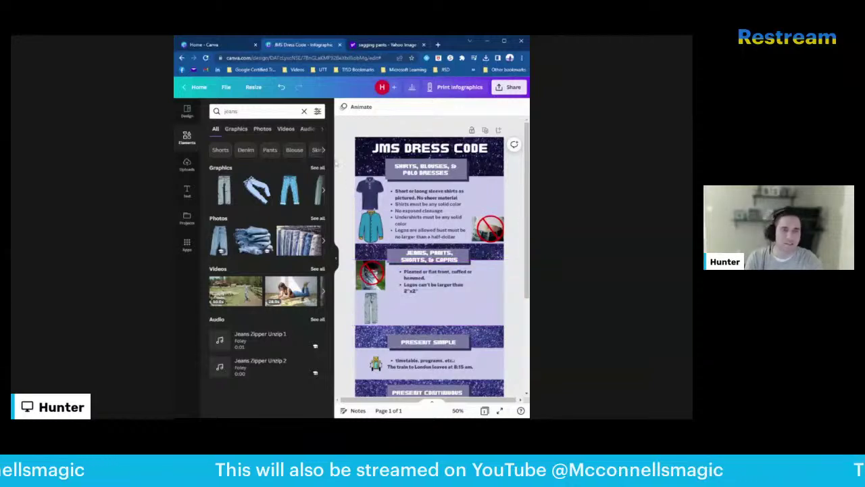
Step: Leave the poster for the home page and create a new blank Presentation (16:9) design
left_click(197, 86)
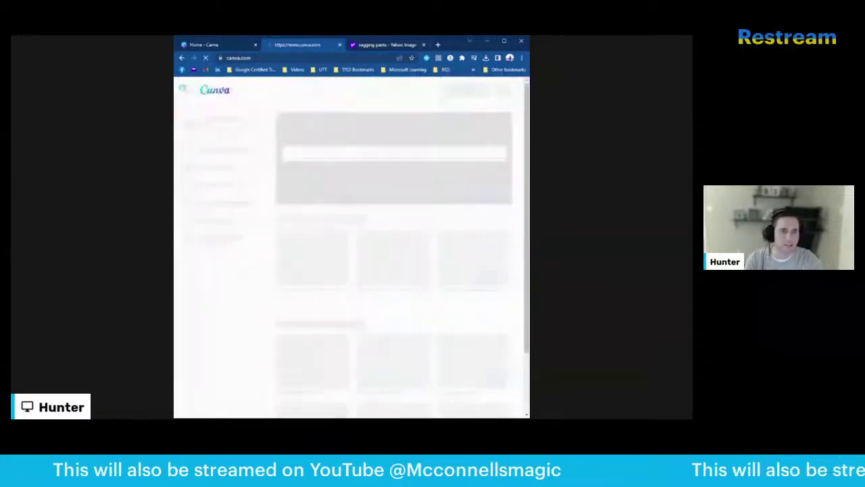
left_click(254, 45)
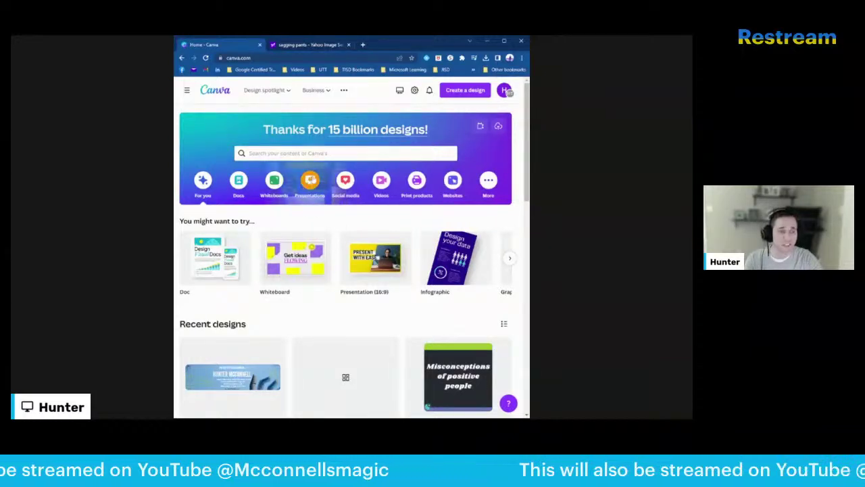
left_click(310, 180)
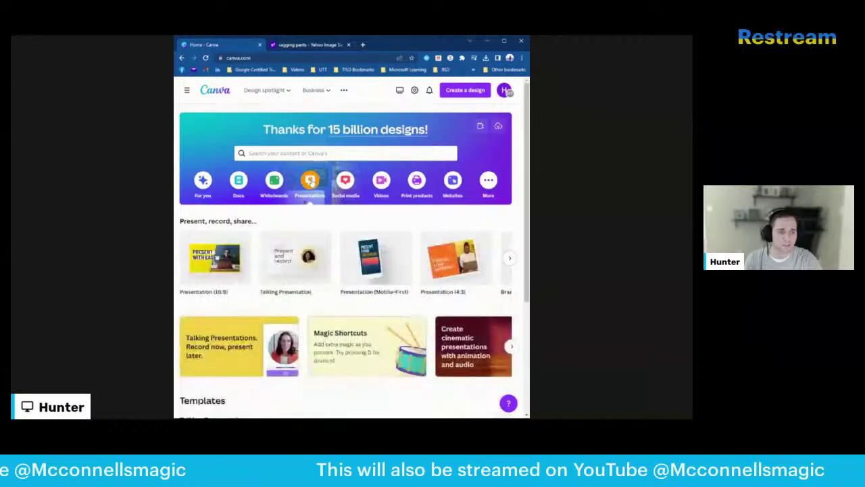
left_click(214, 264)
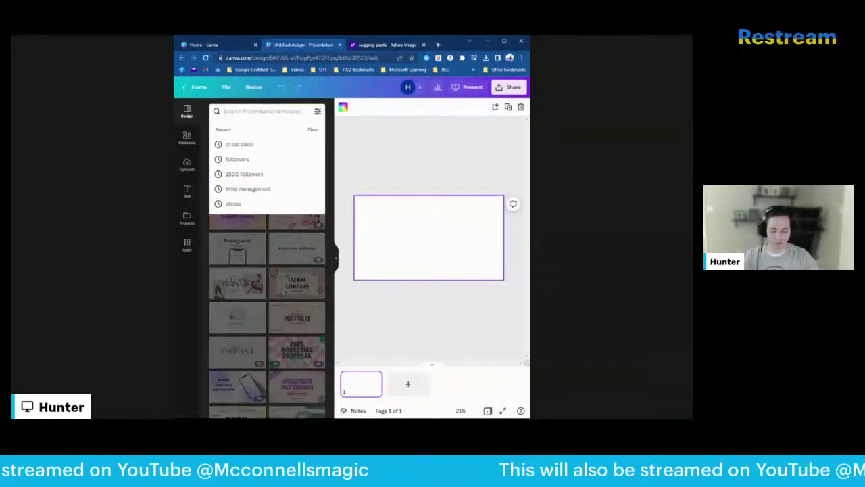
Step: Search presentation templates for "growth mindset" and open the Blue And White Modern Growth Mindset For Business Leader Presentation template
type("grewth mindset")
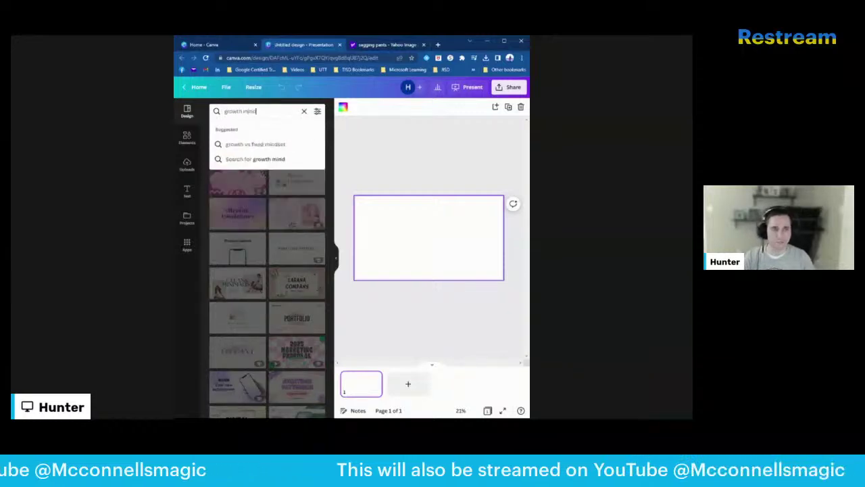
key("Return")
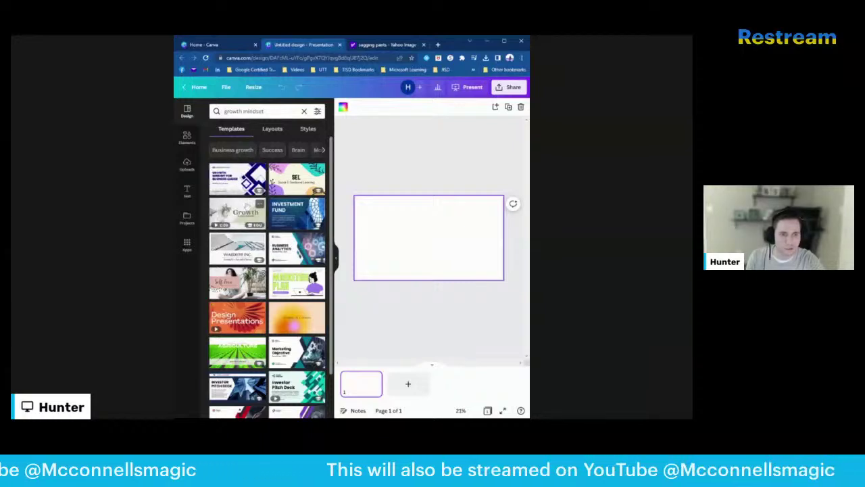
left_click(248, 182)
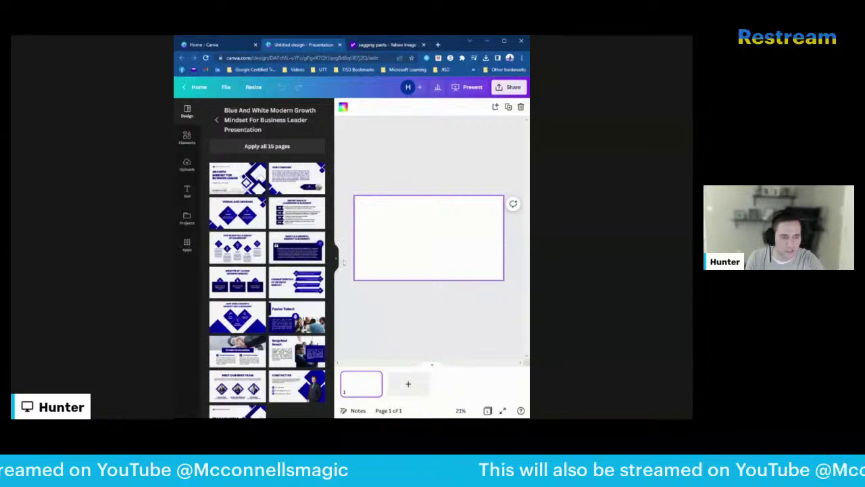
Step: Add the template's first six pages to the presentation, from the title page through What Is a Growth Mindset in Business?
left_click(237, 179)
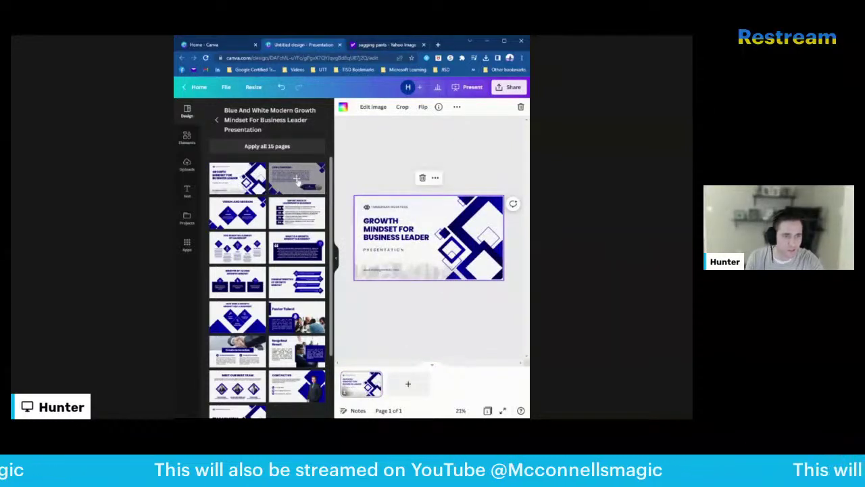
left_click(296, 179)
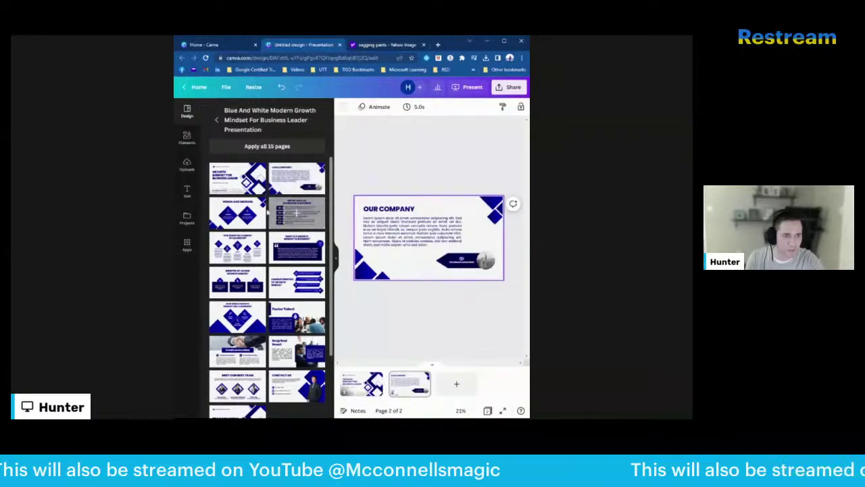
left_click(233, 213)
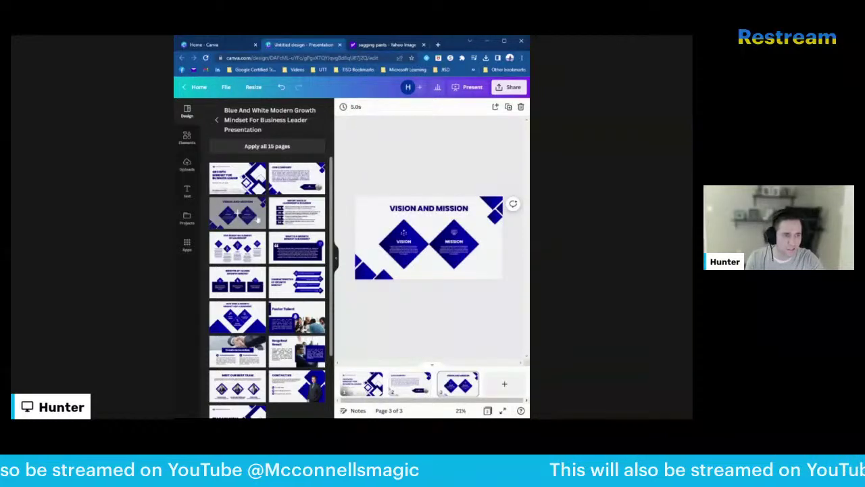
left_click(294, 219)
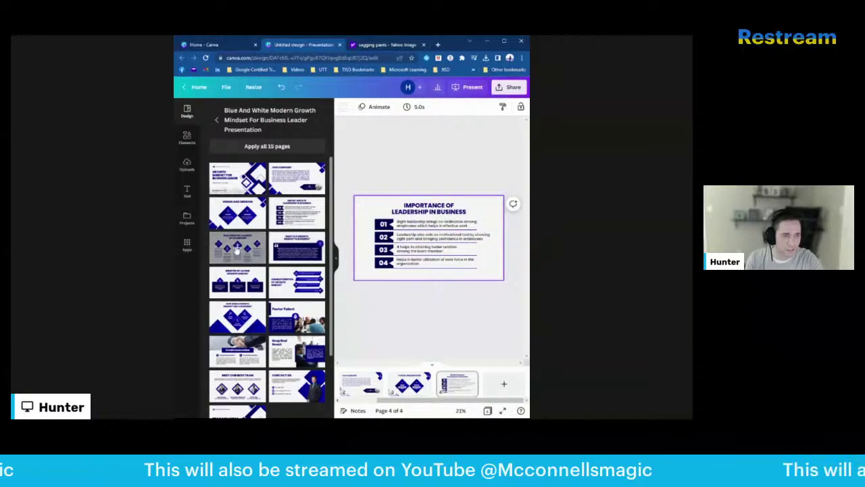
left_click(237, 250)
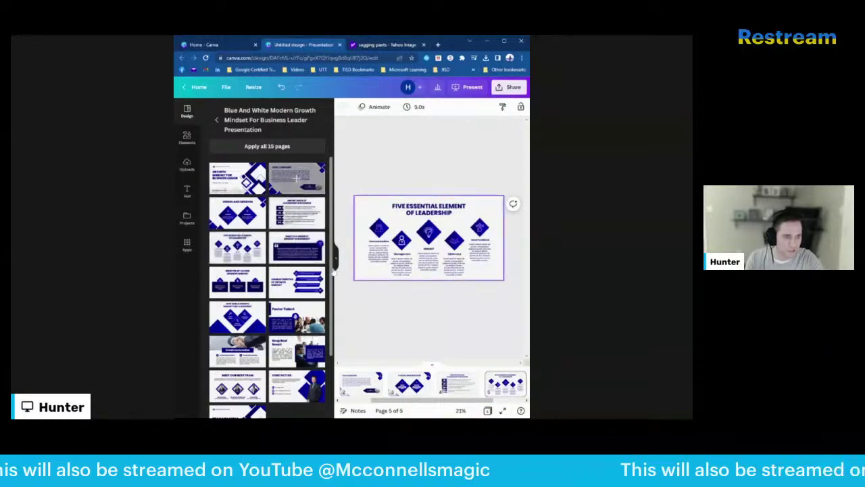
left_click(361, 378)
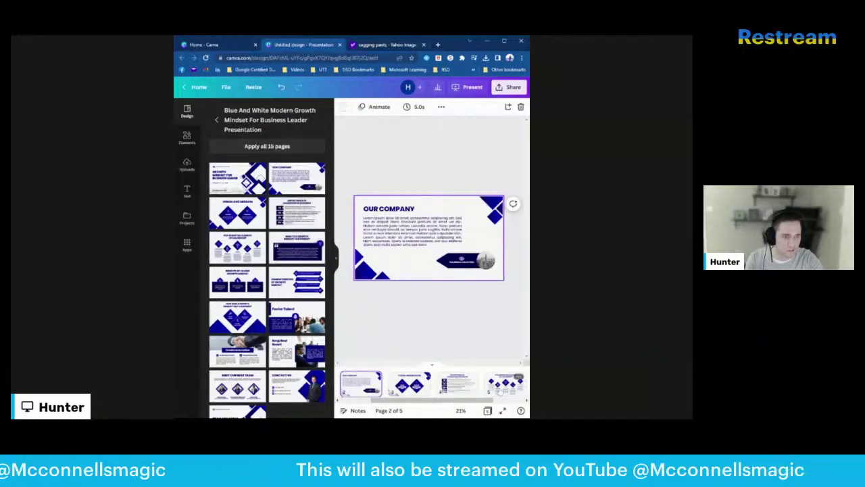
left_click(506, 384)
left_click(289, 249)
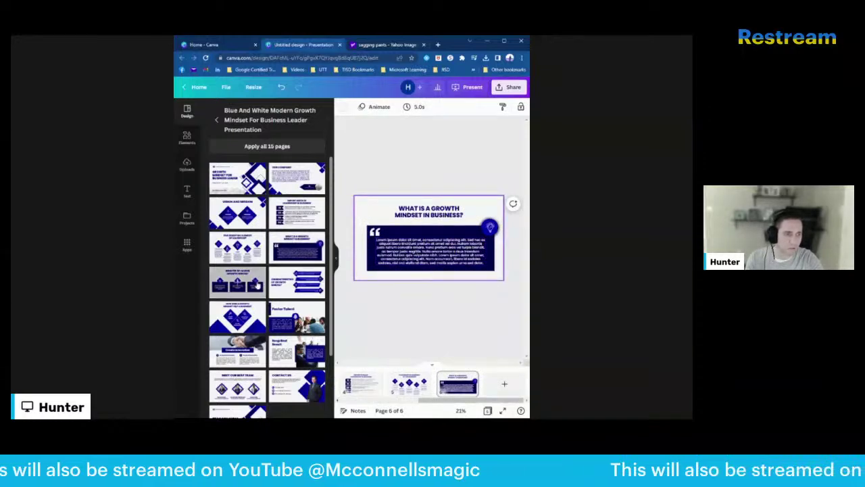
scroll(269, 338, "down", 3)
scroll(269, 342, "up", 2)
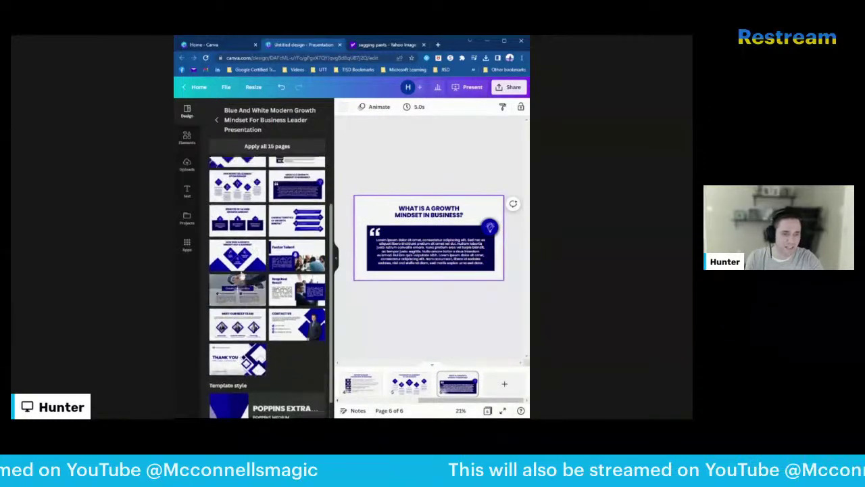
scroll(269, 343, "down", 3)
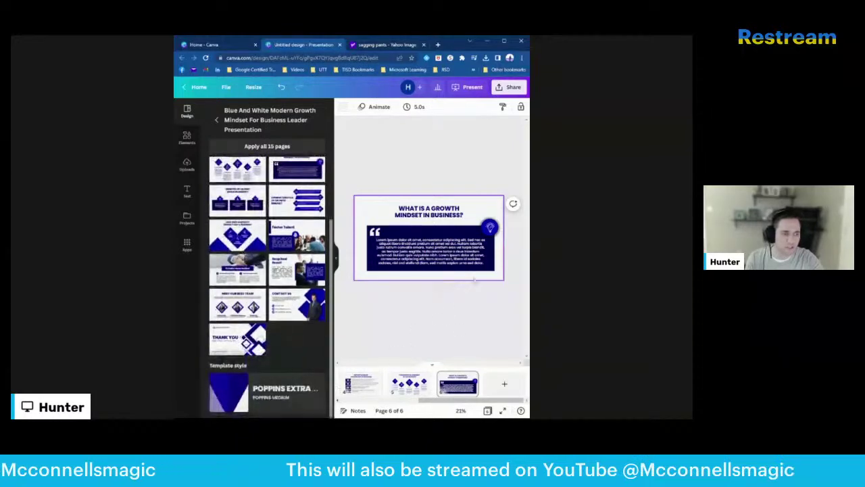
Step: Copy the lightbulb badge onto a new blank page at the end and delete the What Is a Growth Mindset in Business? page
left_click(491, 230)
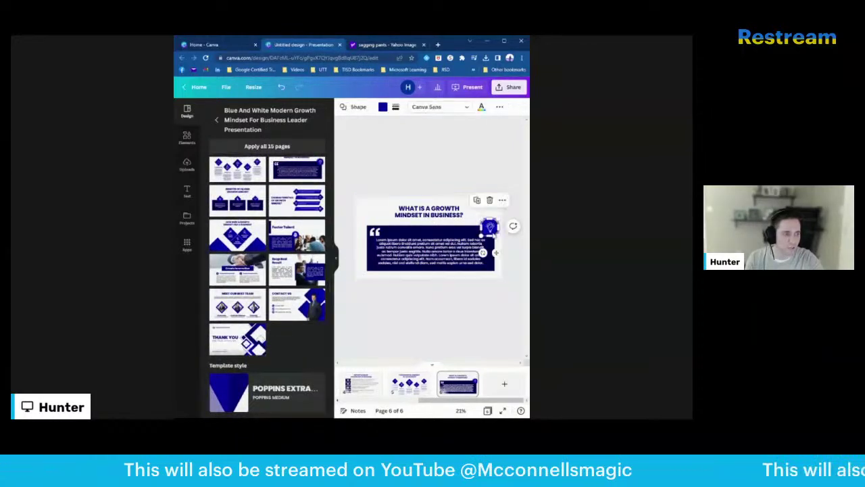
left_click(491, 229)
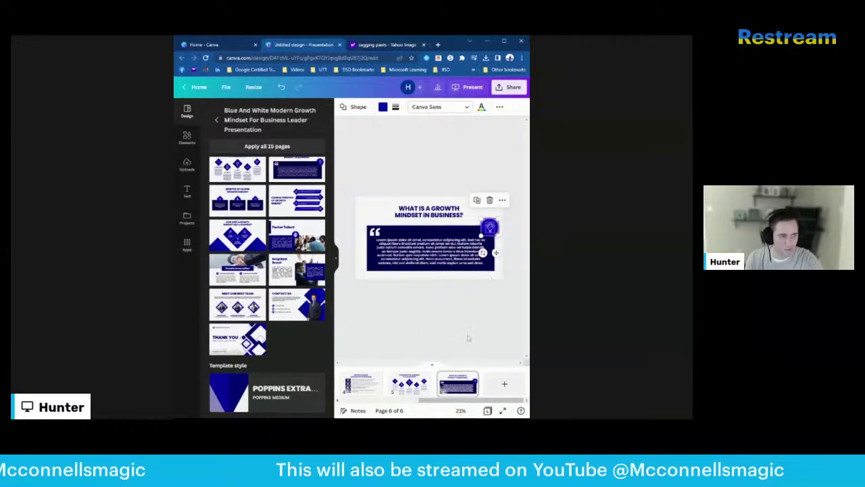
left_click(504, 384)
key("ctrl+v")
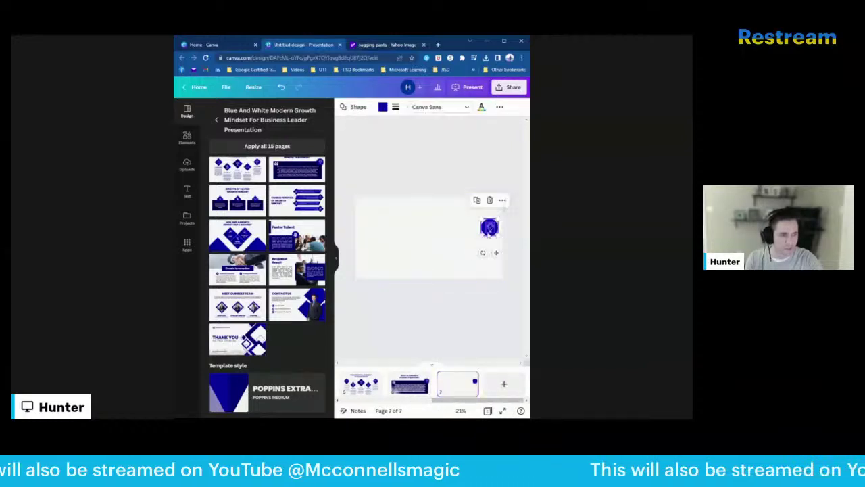
left_click(458, 269)
left_click_drag(467, 217, 503, 243)
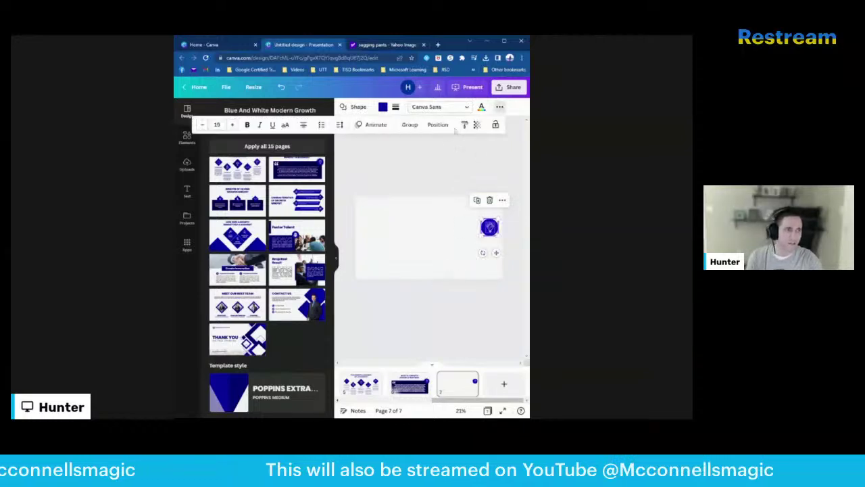
left_click(455, 272)
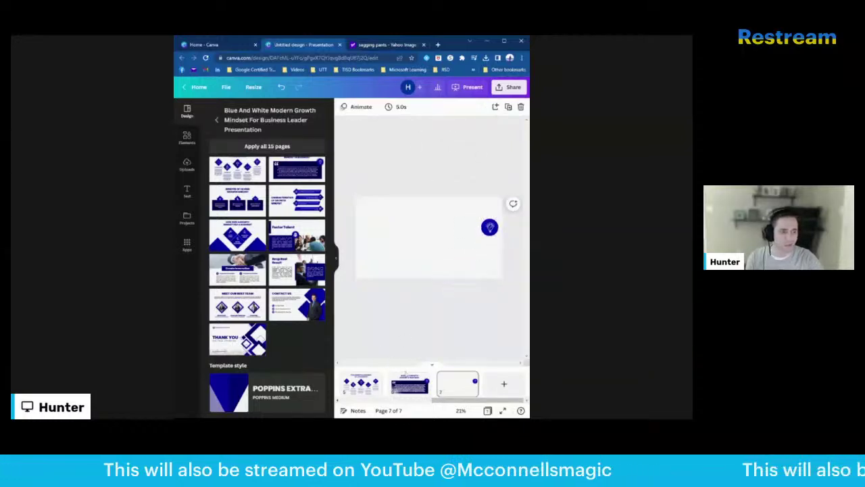
right_click(421, 380)
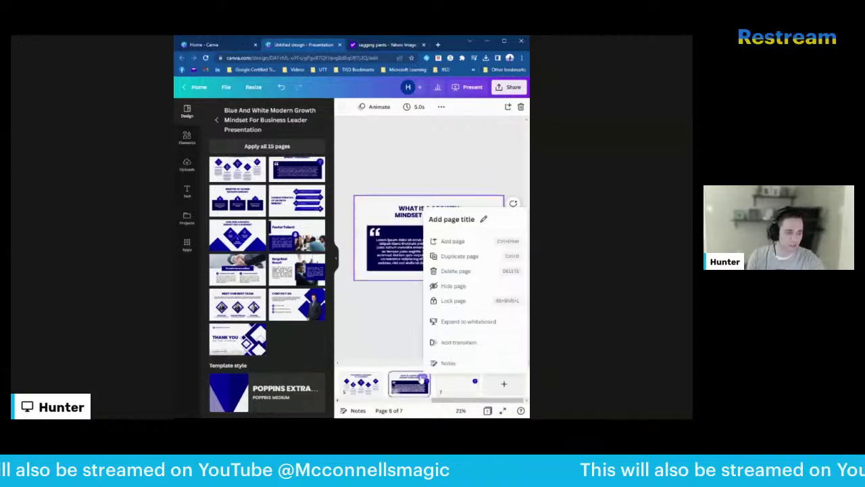
left_click(456, 271)
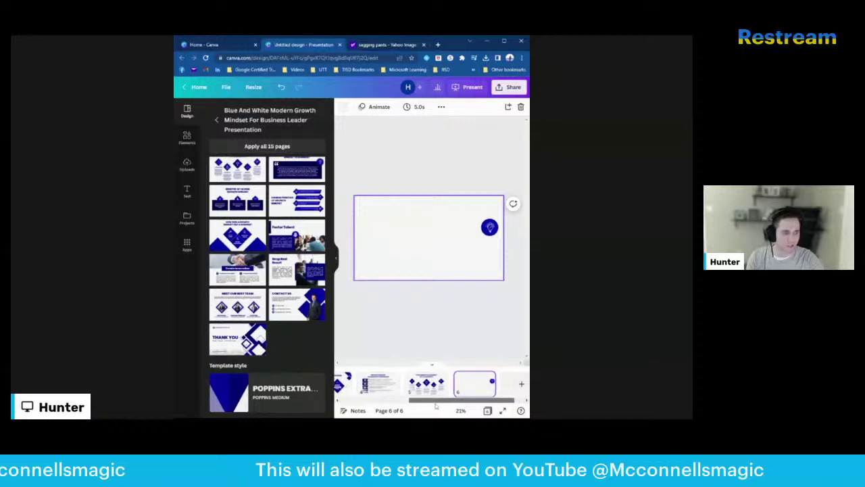
Step: Copy the handshake diamond from the Five Essential Element of Leadership page onto the last page and enlarge it in the page's upper-left area
scroll(428, 236, "up", 1)
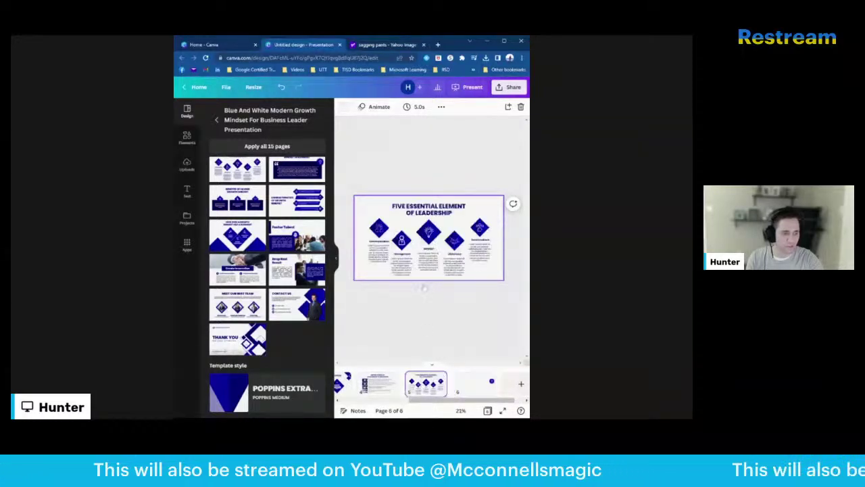
left_click(455, 240)
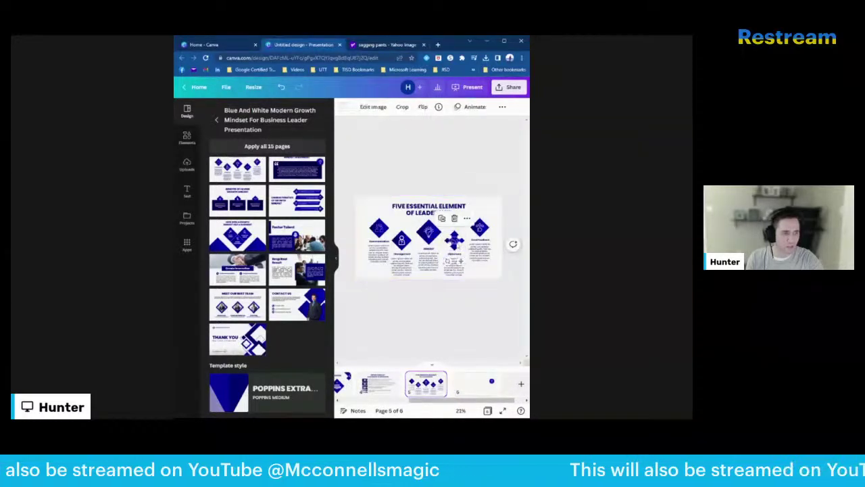
left_click(456, 251)
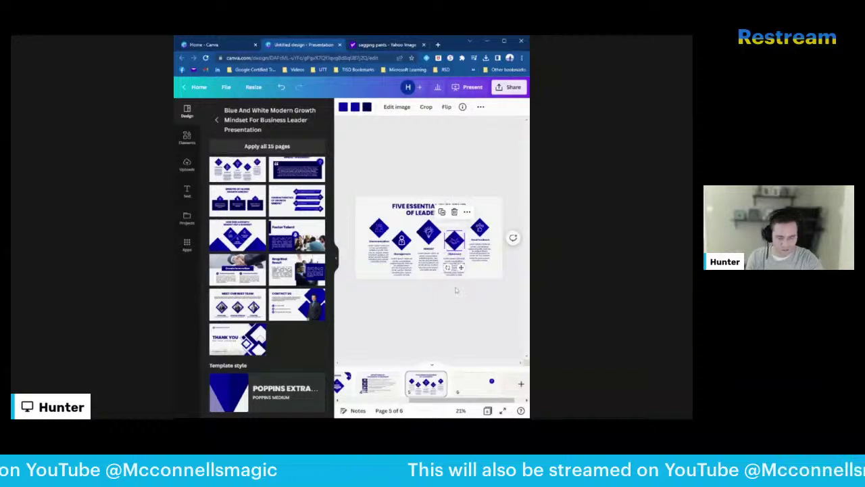
left_click(457, 243, "shift")
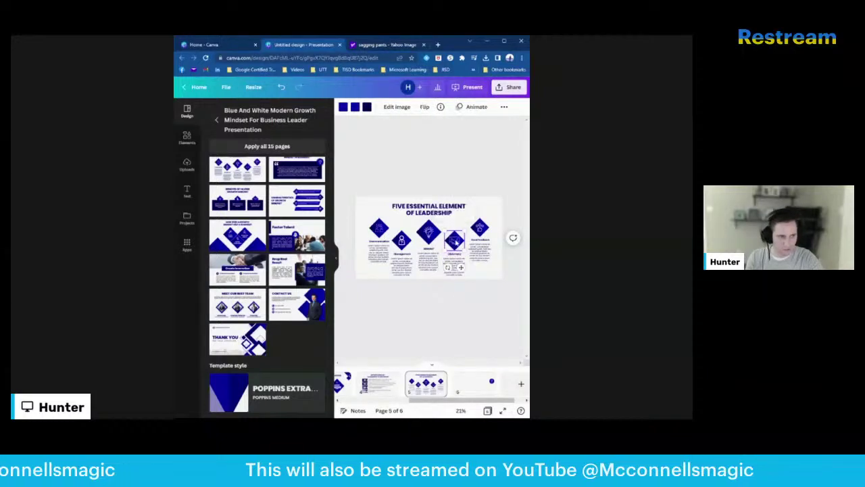
left_click(474, 383)
left_click_drag(460, 272, 420, 246)
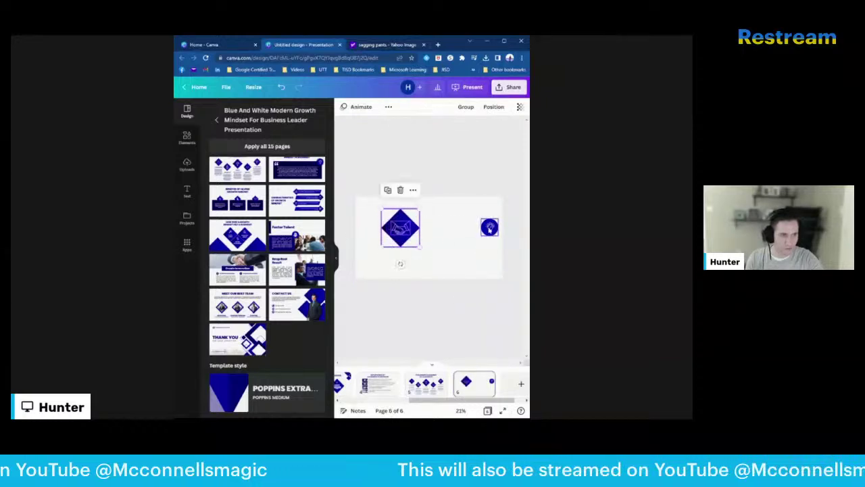
Step: Enlarge the lightbulb badge on the last page to roughly the handshake diamond's size
left_click(482, 233)
left_click_drag(481, 236, 458, 258)
left_click(419, 324)
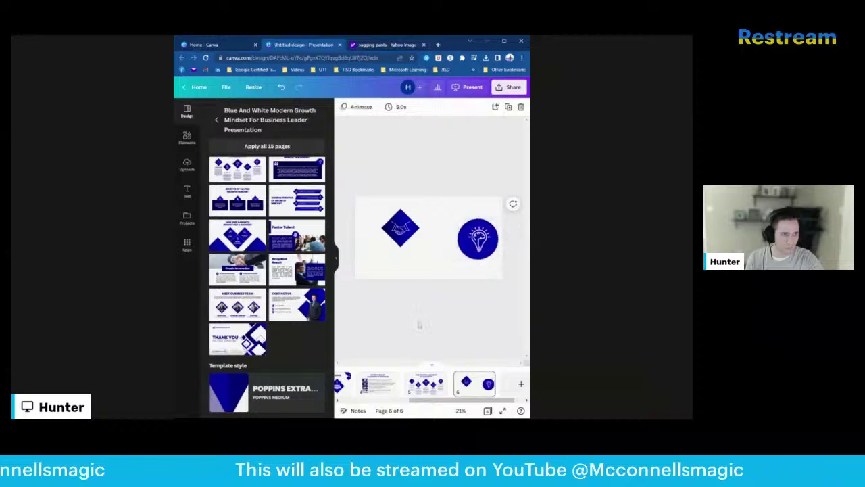
left_click(400, 230)
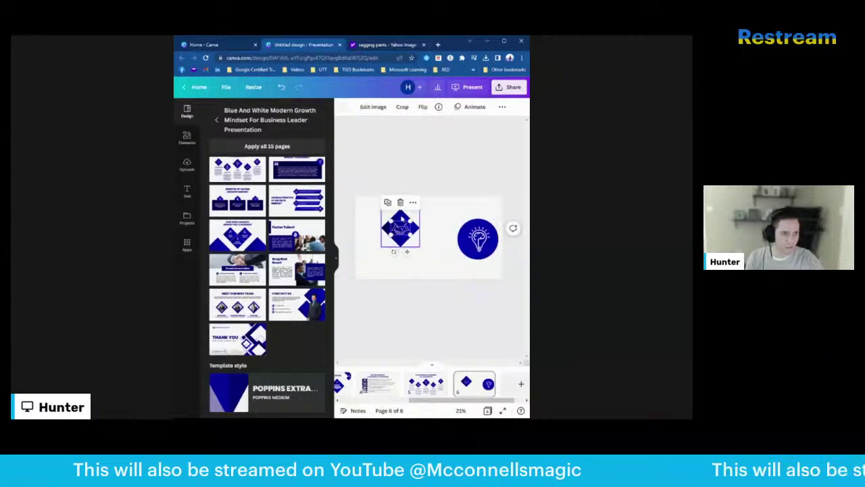
left_click_drag(411, 263, 386, 232)
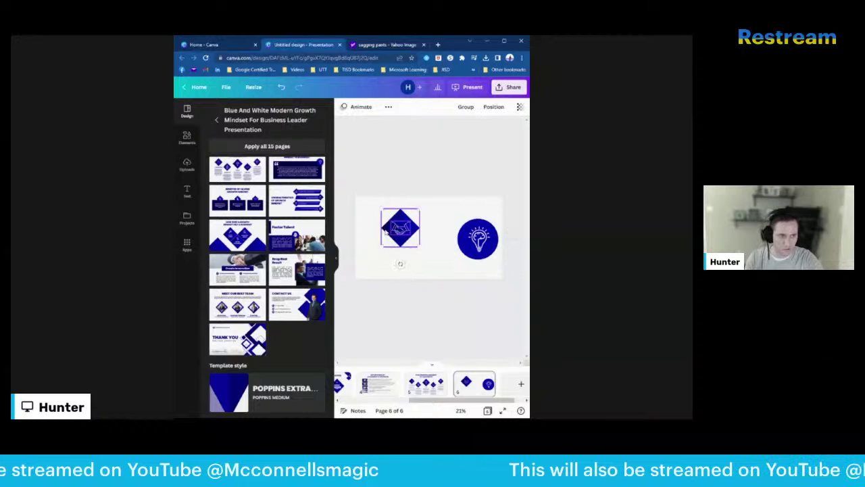
left_click(387, 317)
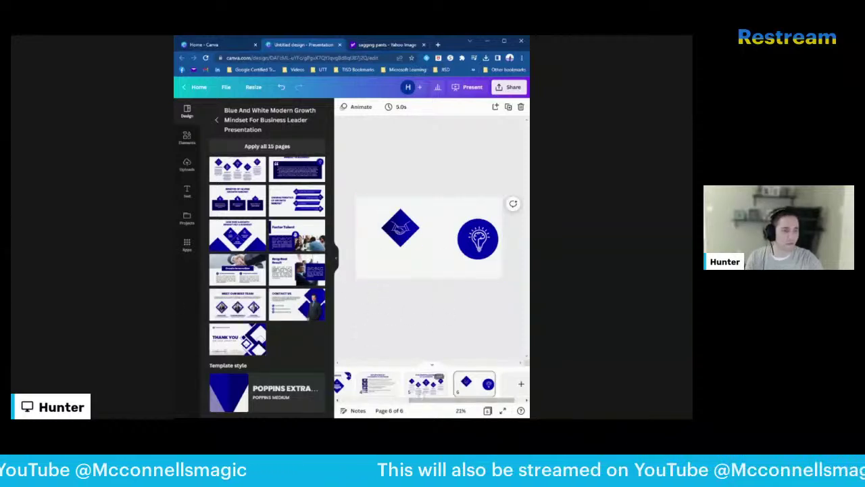
Step: Delete the Five Essential Element of Leadership page from the presentation
left_click(426, 384)
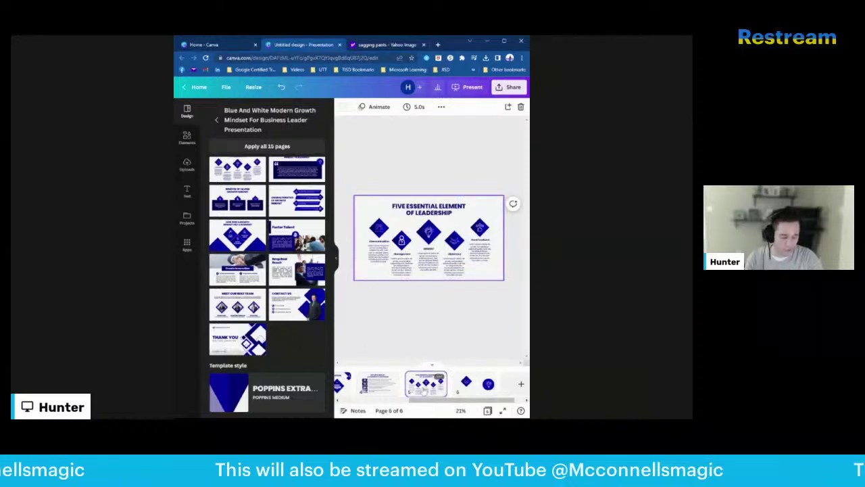
key("Down")
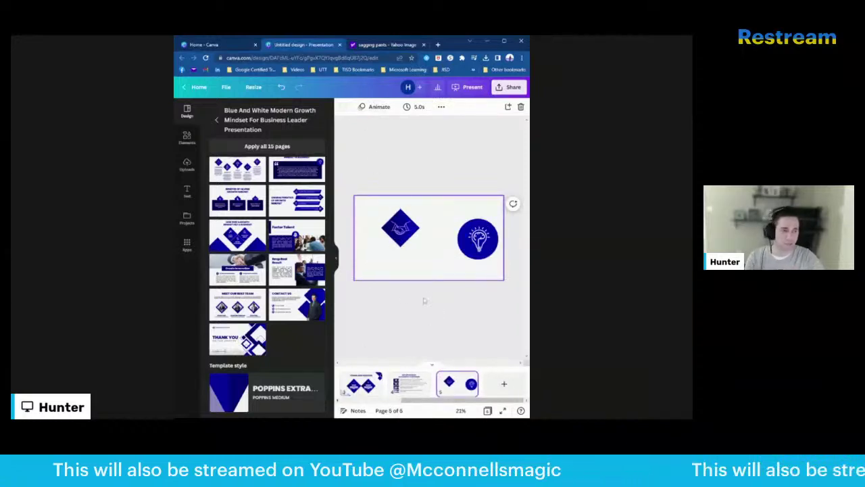
key("Delete")
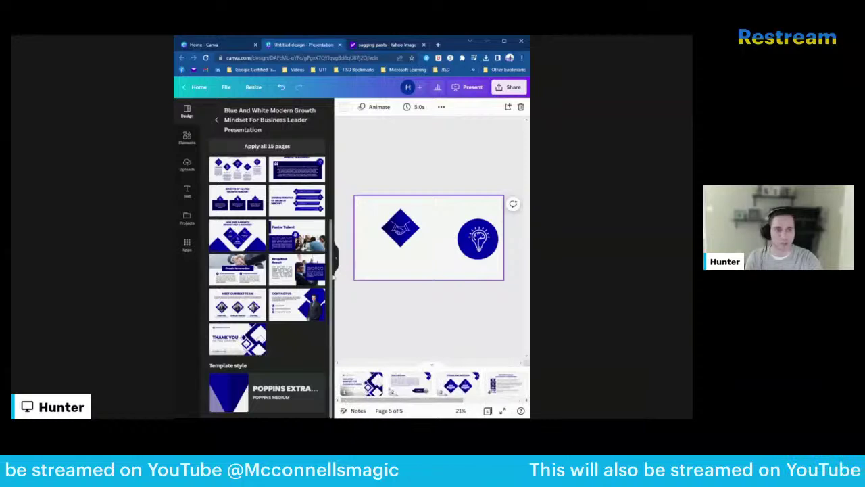
Step: Recolor the title page's large diamond graphic with the brand kit's teal, periwinkle blue and dark gray in place of its three blues
left_click(216, 123)
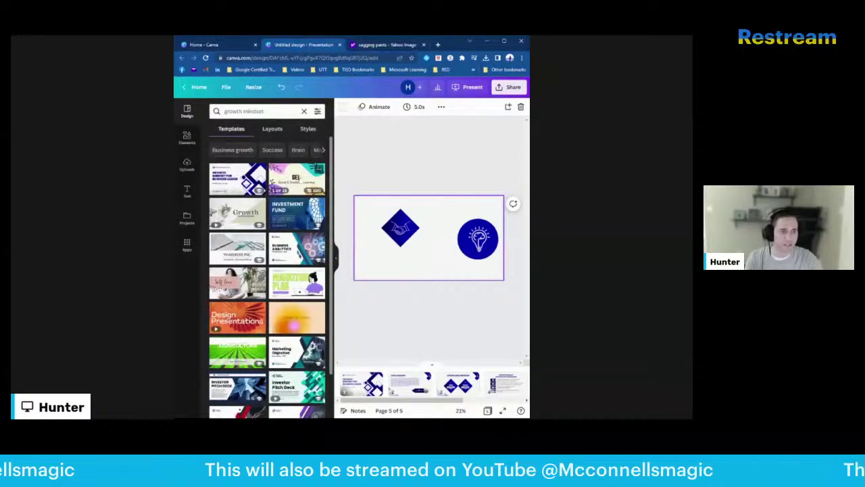
left_click(371, 384)
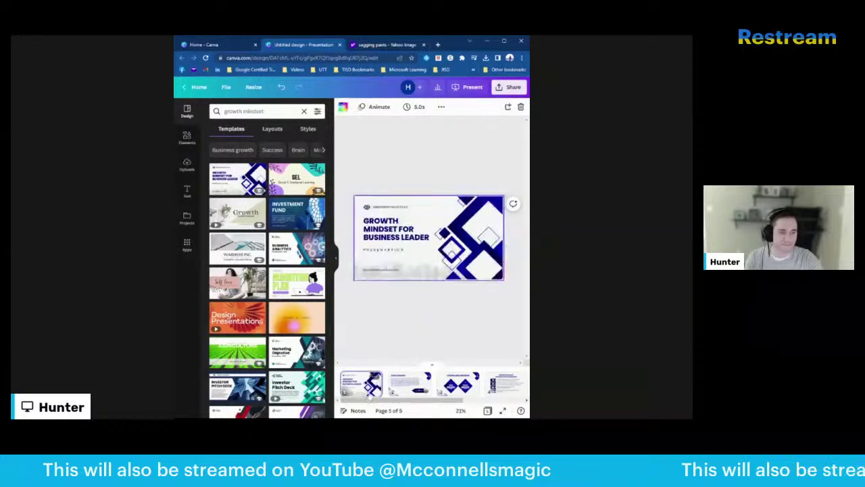
left_click(464, 231)
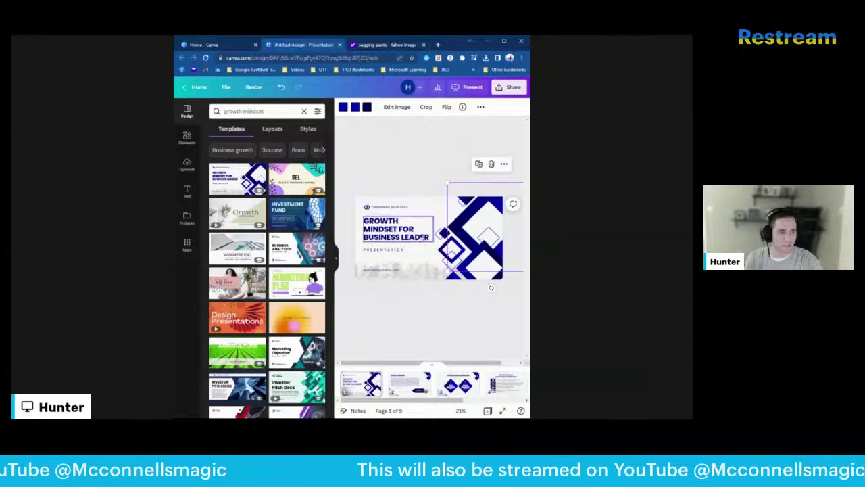
left_click(343, 108)
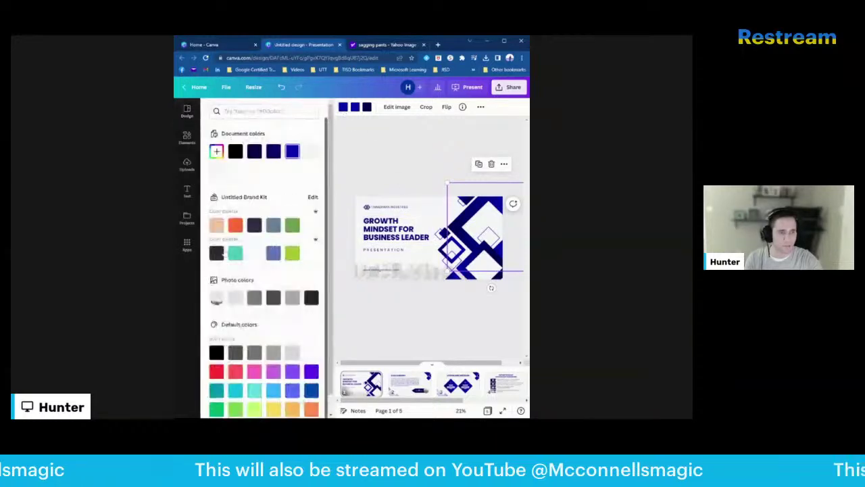
left_click(234, 255)
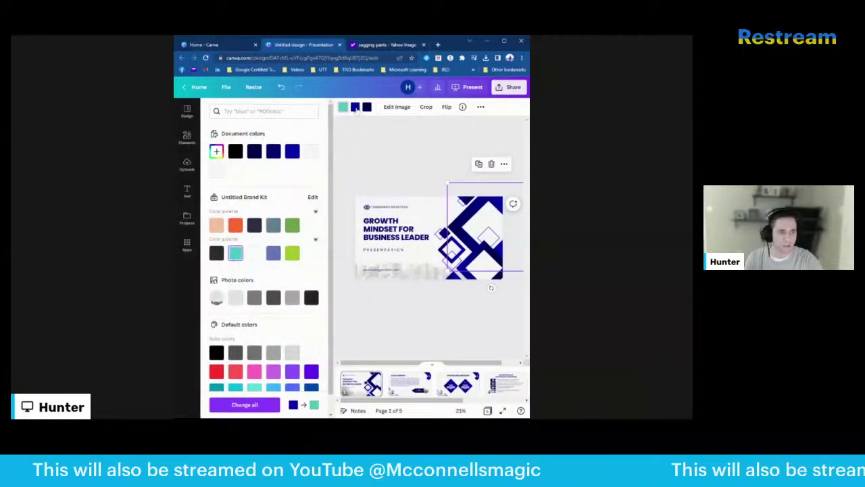
left_click(273, 253)
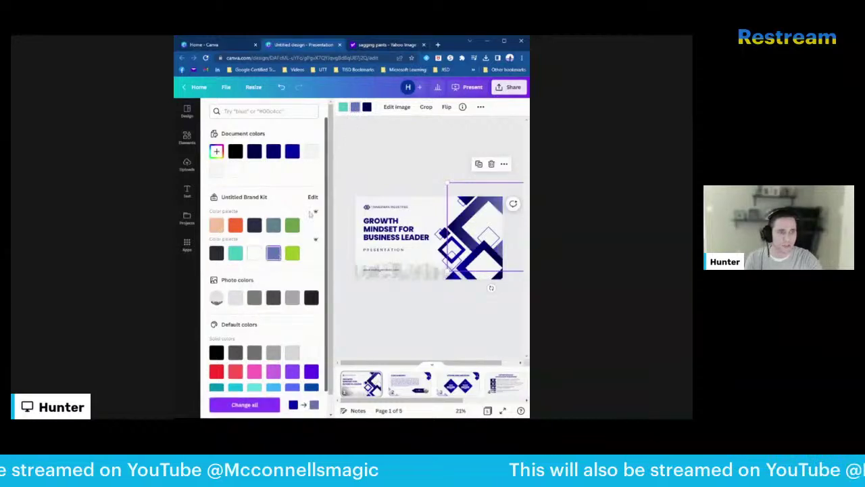
left_click(216, 253)
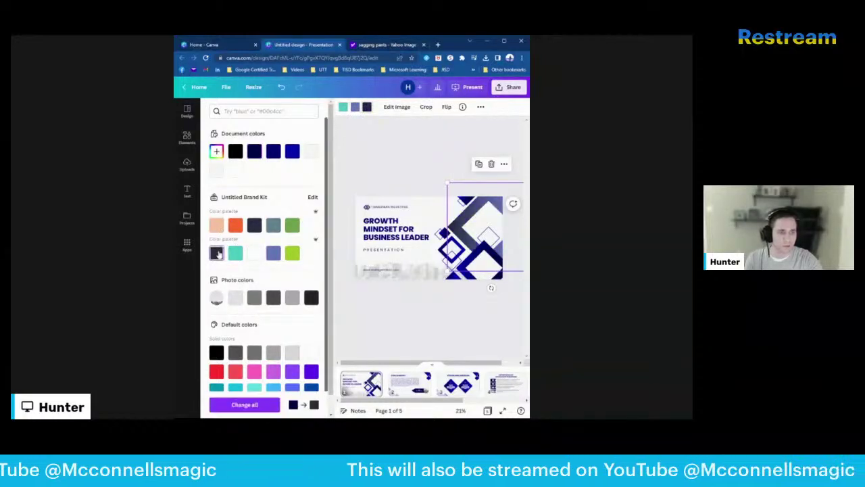
Step: Recolor the title page's large diamond graphic with the brand kit's teal, dark gray and lime green
left_click(235, 254)
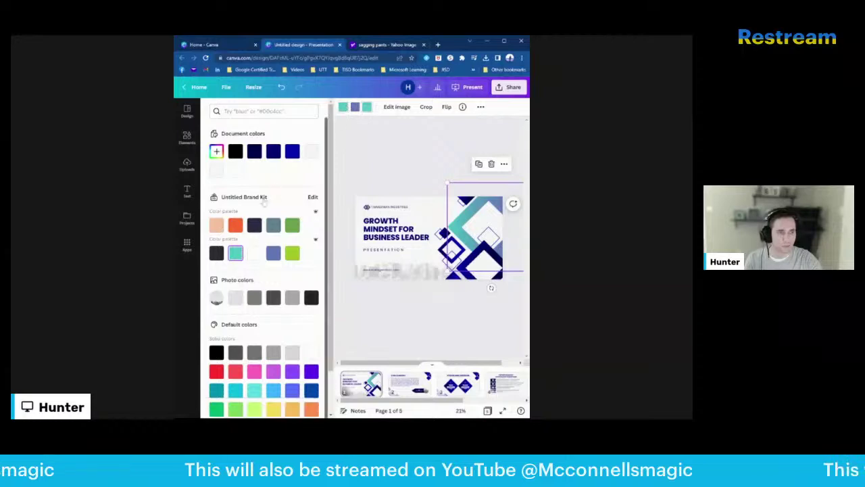
left_click(355, 107)
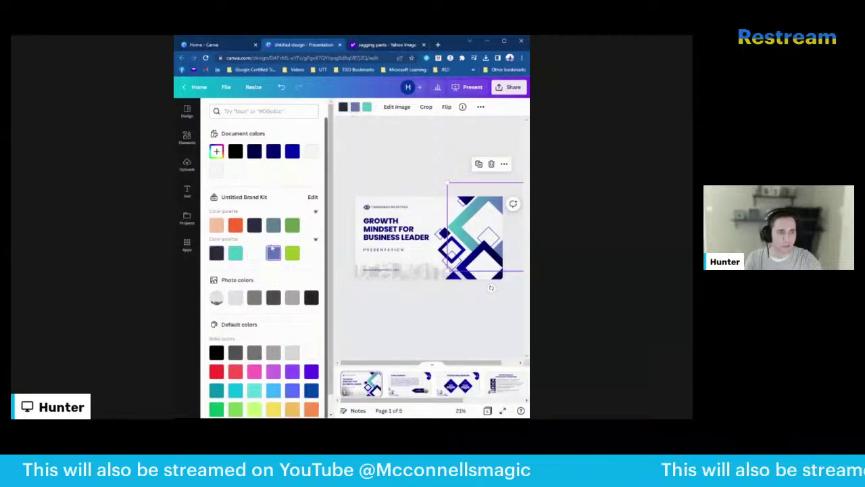
left_click(292, 253)
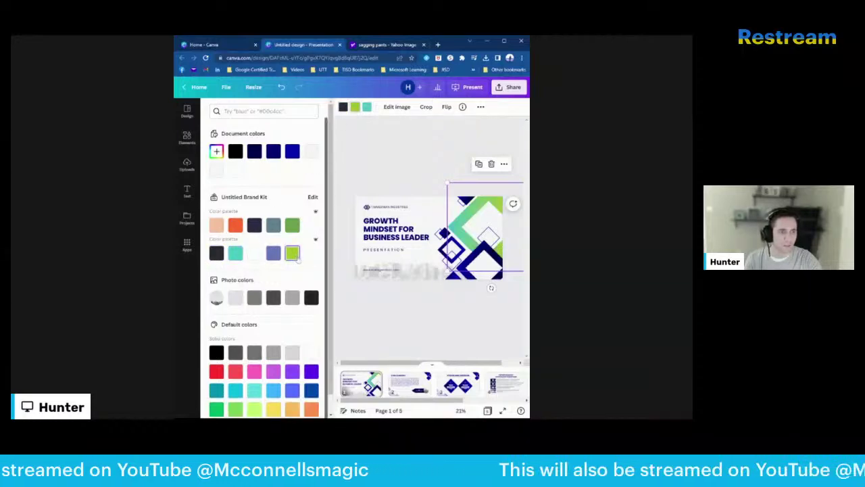
left_click(483, 268)
left_click(449, 257)
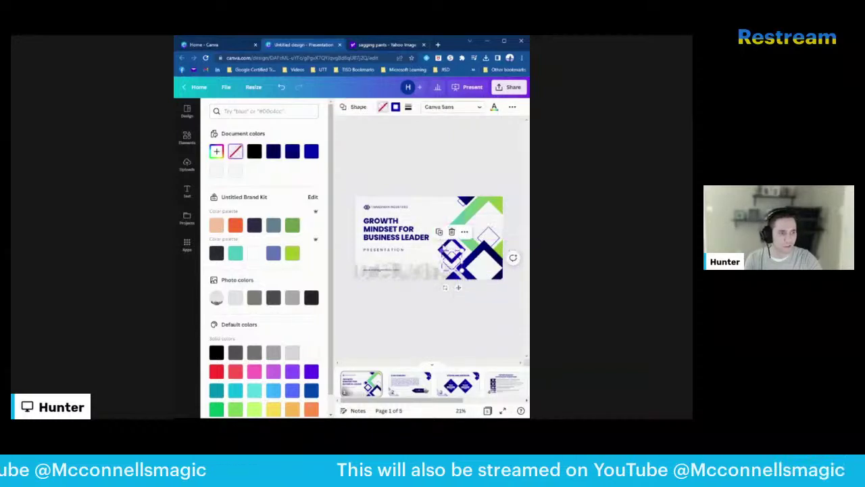
left_click(452, 250)
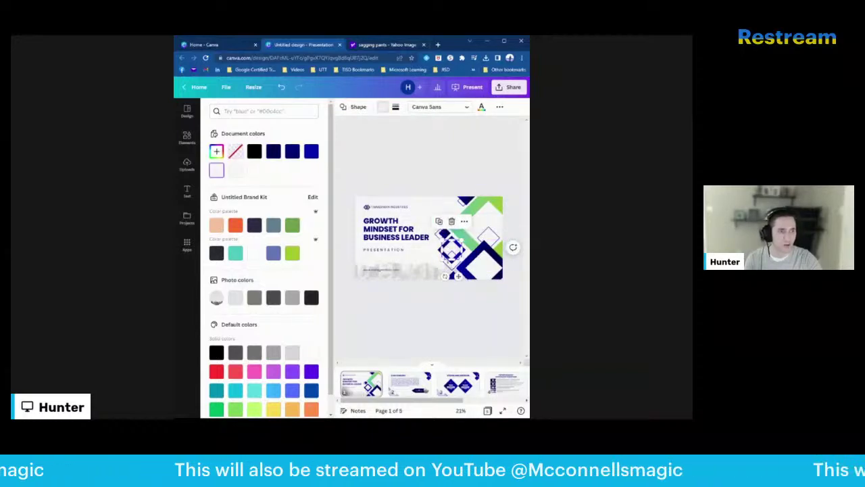
Step: Delete all five pages of the growth mindset presentation, leaving a single blank page
key("Escape")
left_click(445, 317)
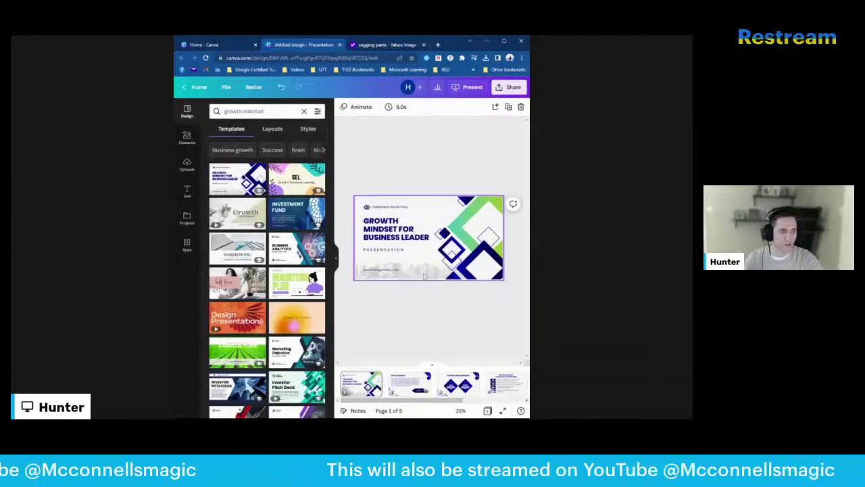
left_click(520, 106)
left_click(520, 107)
left_click(521, 106)
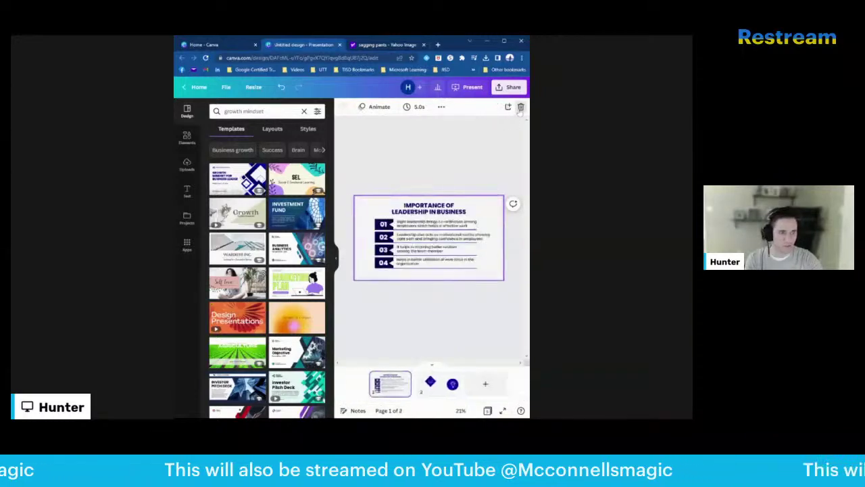
left_click(521, 107)
left_click(520, 107)
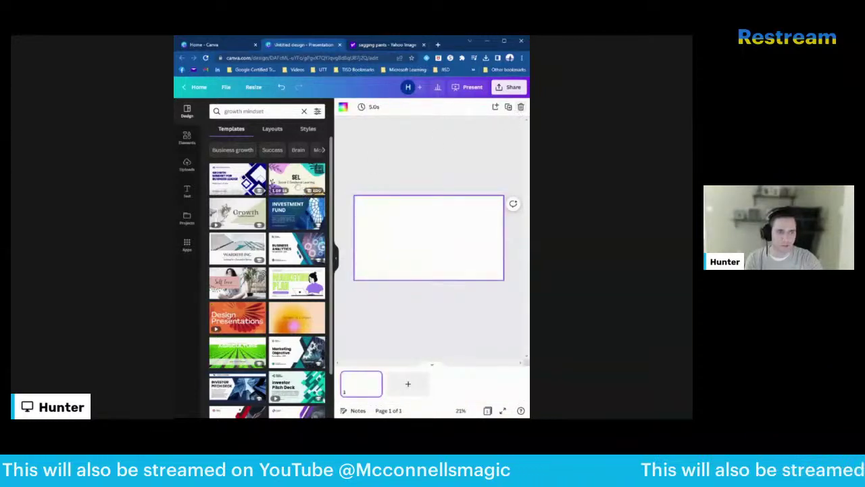
Step: Apply the SEL title page from the Social Emotional Learning Pastel Abstract Educational Presentation template to the blank page
left_click(296, 186)
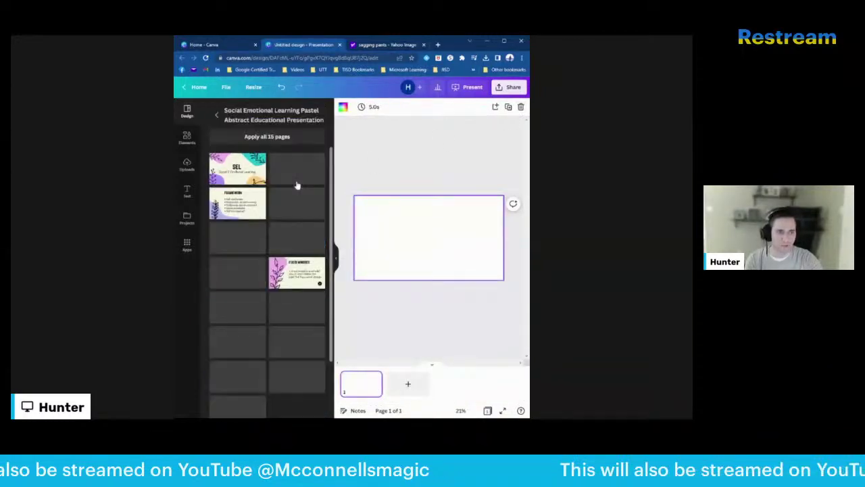
left_click(234, 170)
left_click(398, 206)
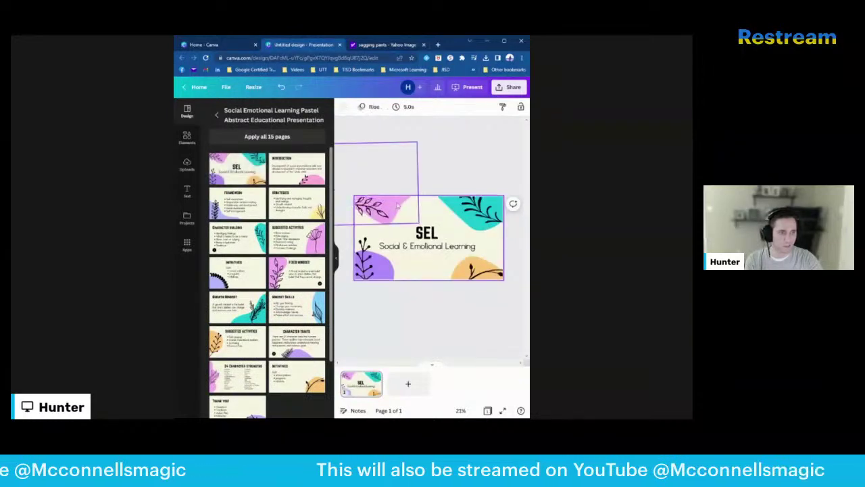
left_click(390, 269)
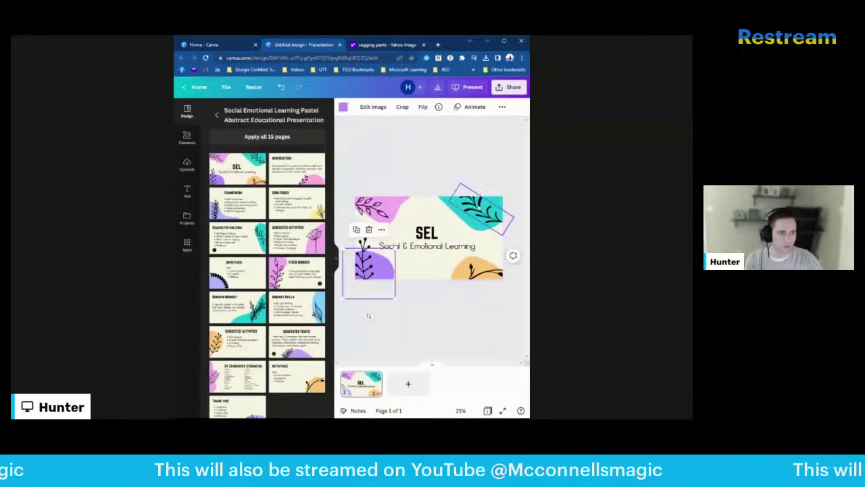
left_click(473, 210)
left_click(468, 268)
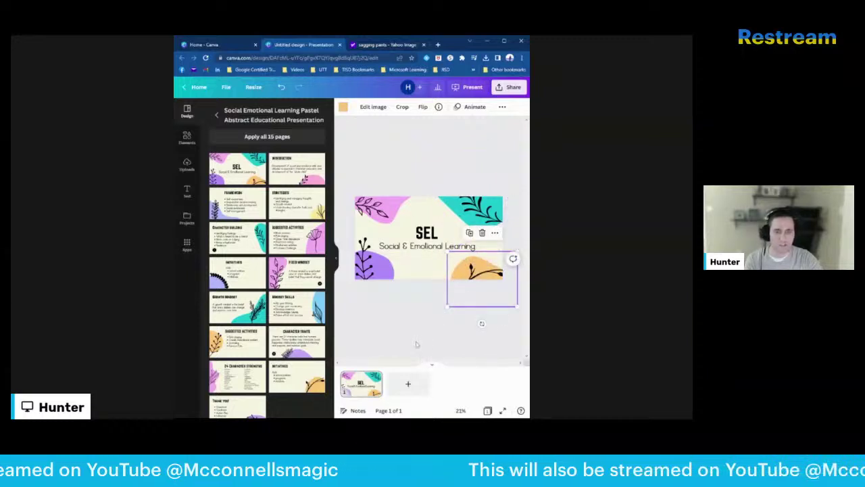
Step: Recolor the black leaf sprig on the SEL title page's pink shape with the brand kit's dark gray
left_click(372, 207)
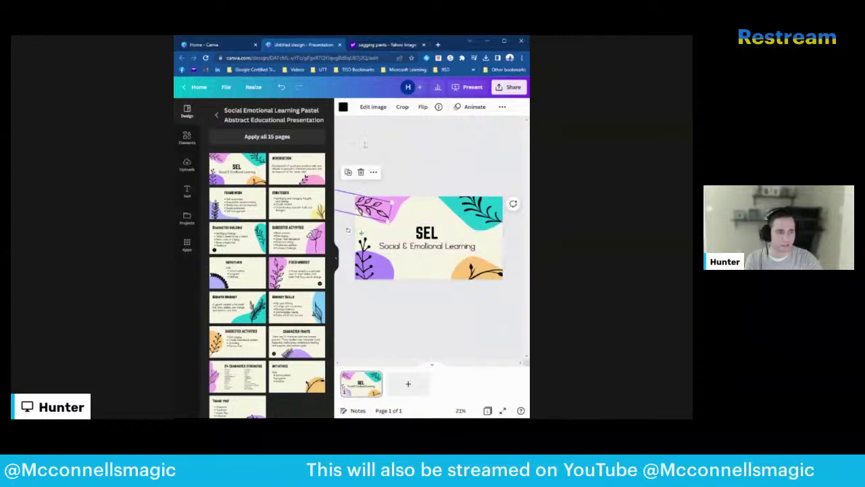
left_click(343, 106)
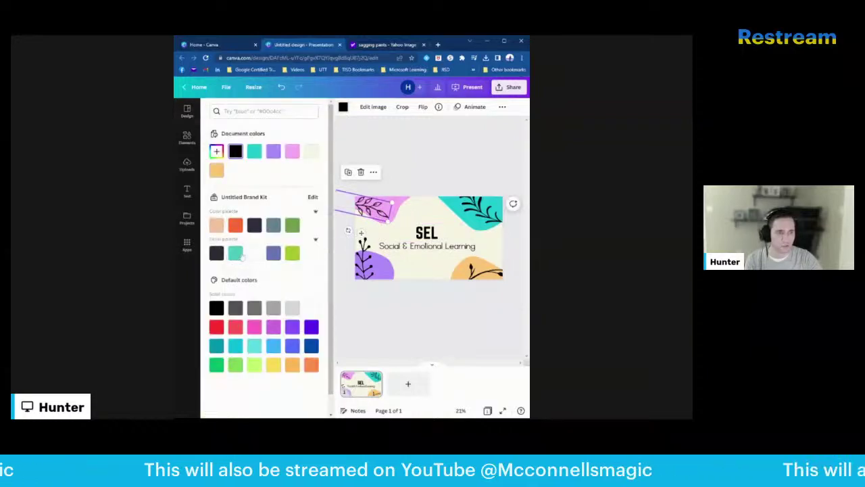
left_click(235, 253)
left_click(216, 253)
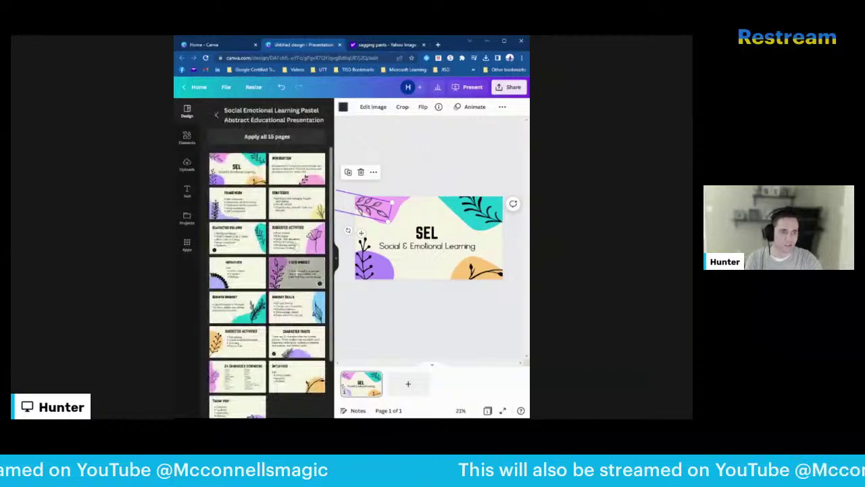
Step: Add the template's Introduction page as page 2 and set its background to the brand kit's white
left_click(298, 177)
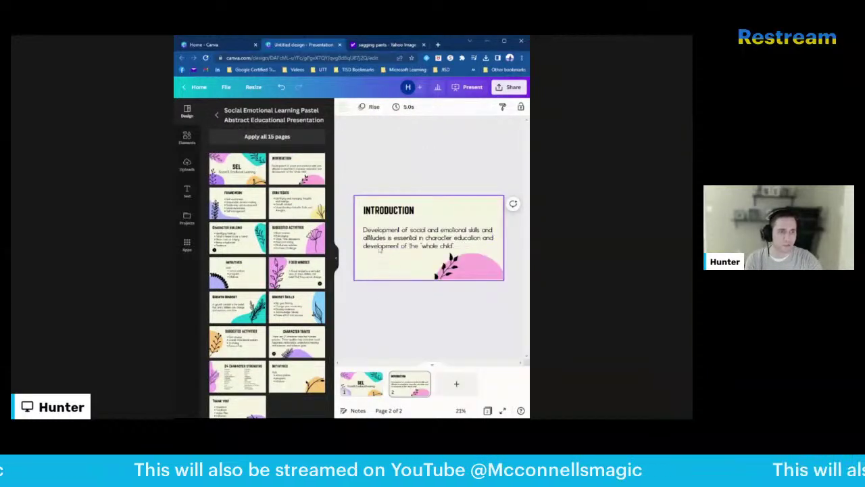
left_click(343, 108)
left_click(254, 254)
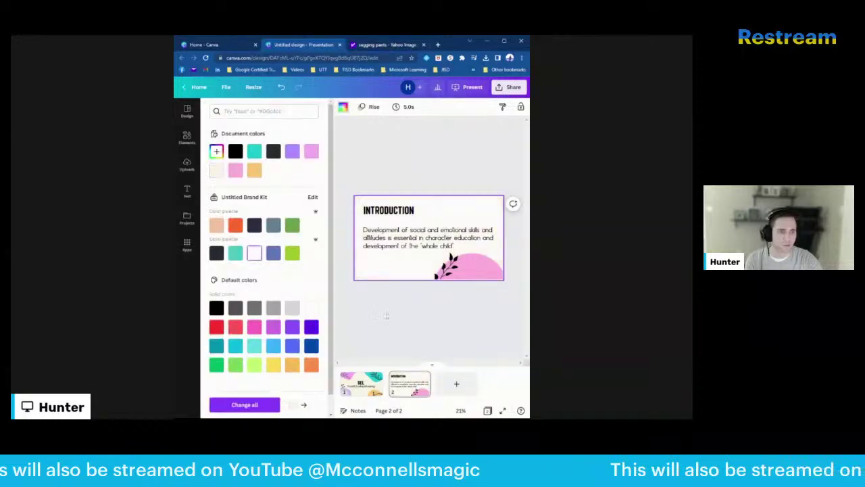
Step: Try lime green, periwinkle blue, dark gray and teal brand backgrounds on the Introduction page and return to the brand kit's white
left_click(293, 253)
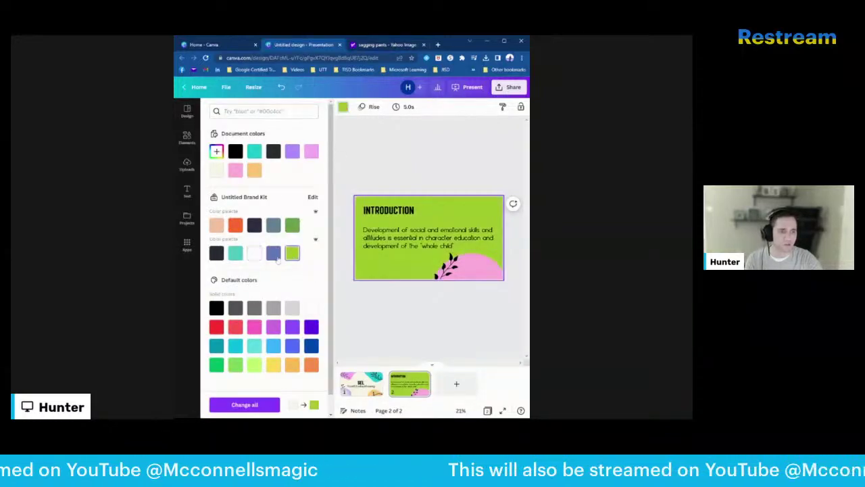
left_click(274, 254)
left_click(217, 252)
left_click(235, 254)
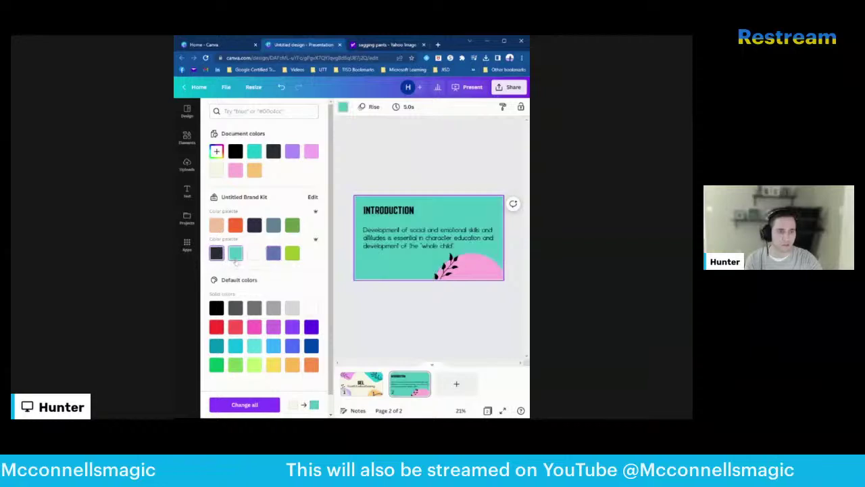
left_click(254, 253)
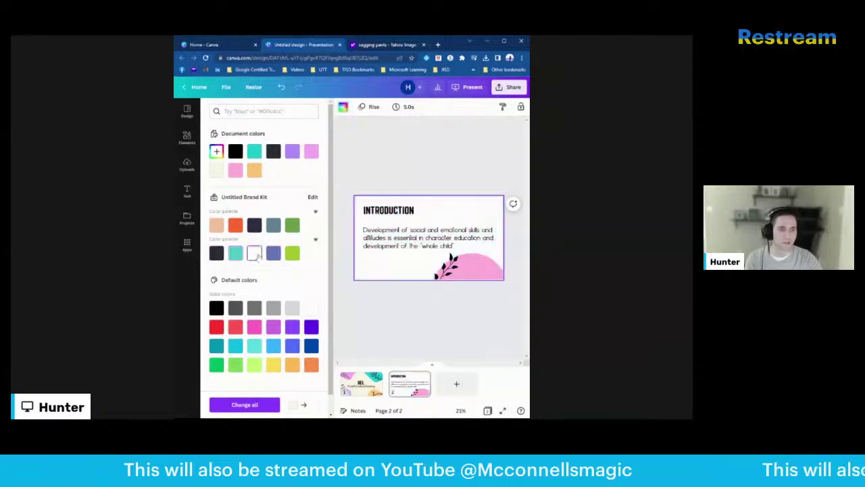
left_click(382, 319)
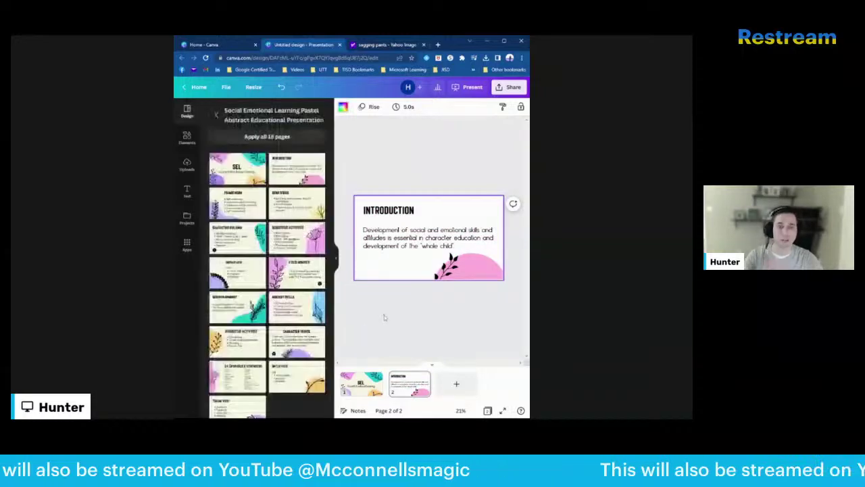